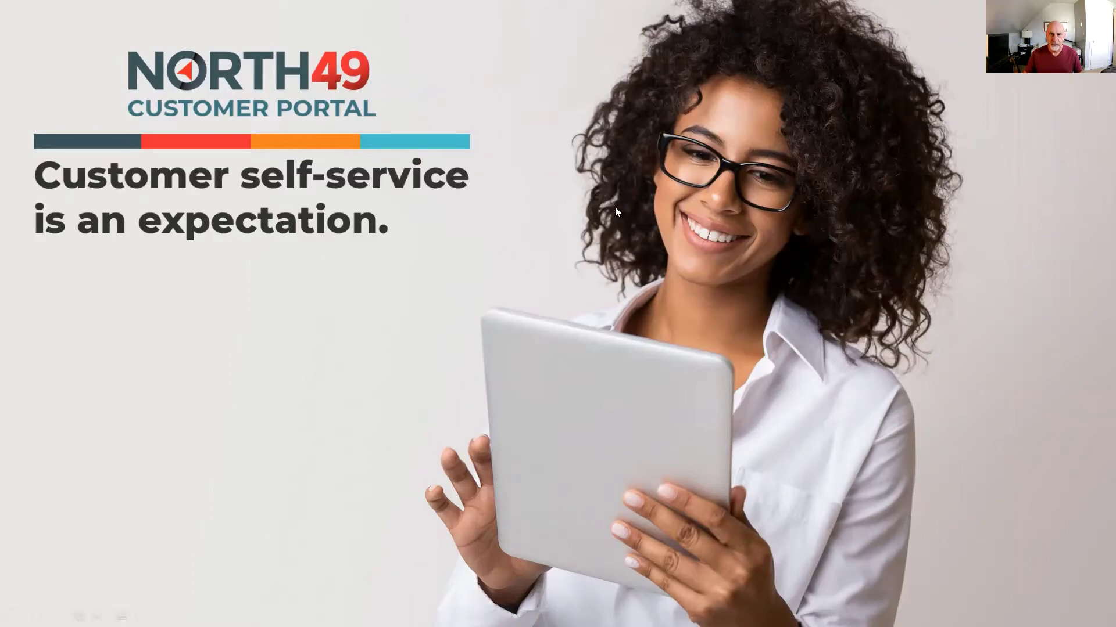
- Leave the PowerPoint slide show to reveal the Click-to-Pay Invoice letter in Word
key(alt+Tab)
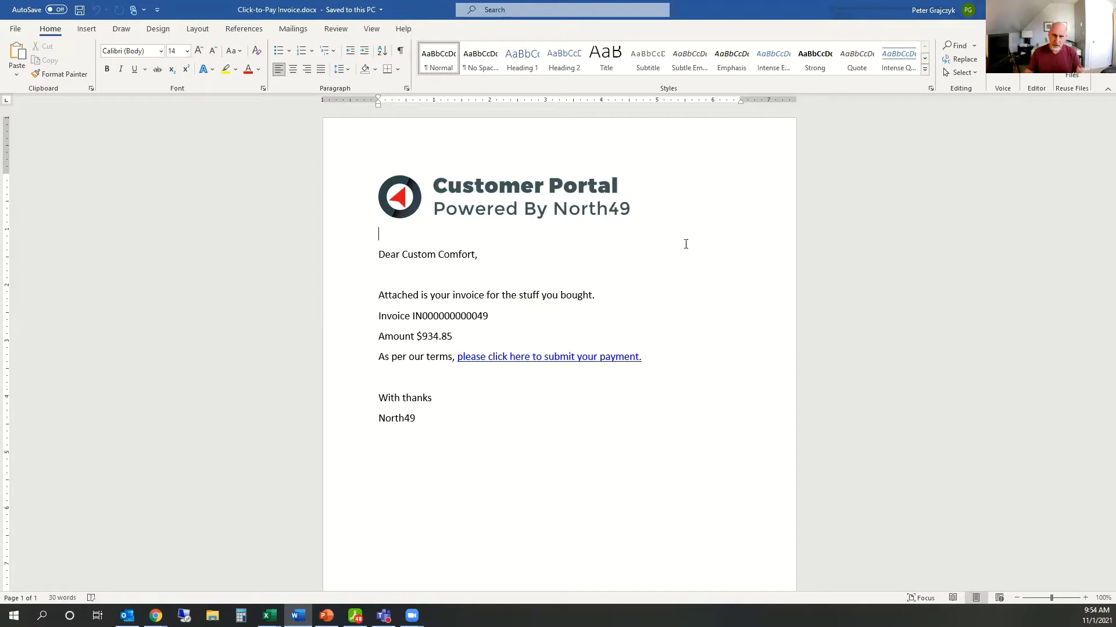
ctrl+click(587, 360)
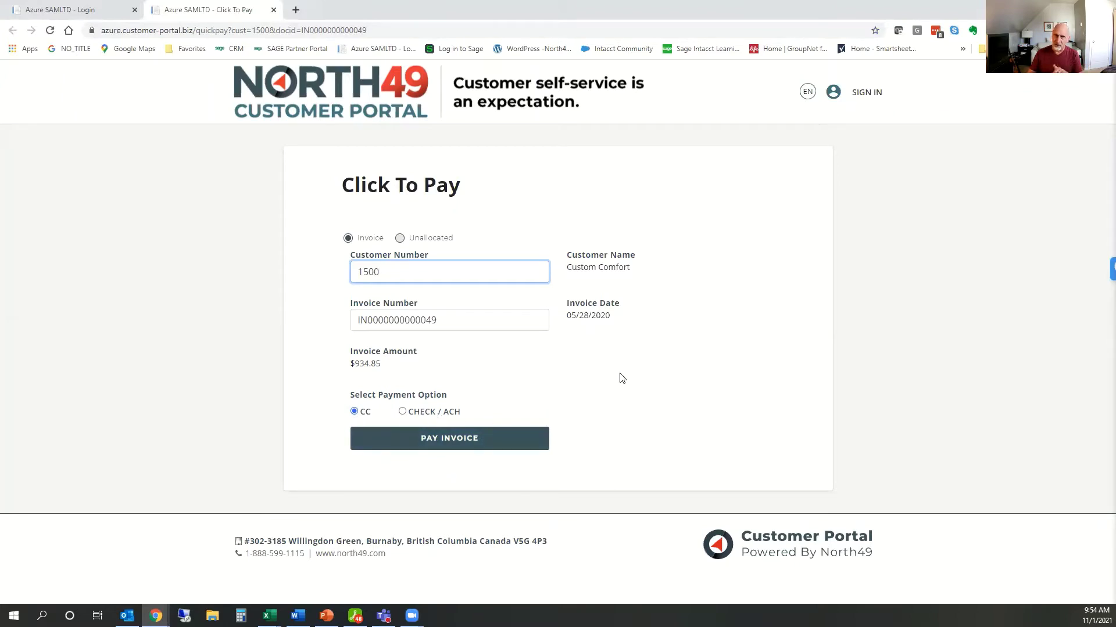
click(463, 442)
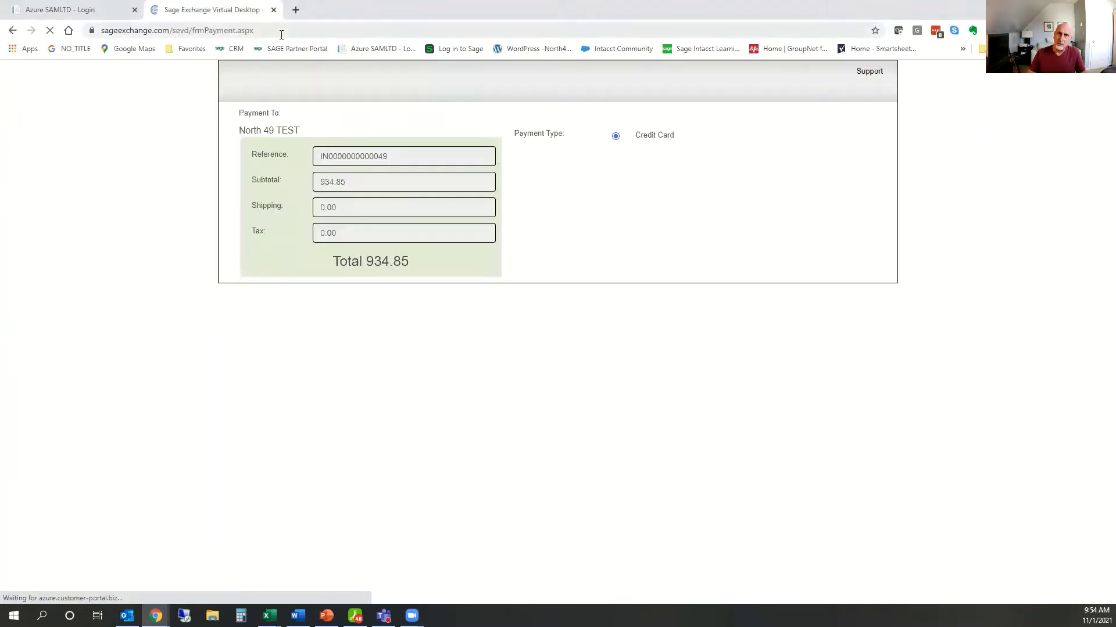
- Cancel the $934.85 card payment on the Paya form instead of paying
click(281, 34)
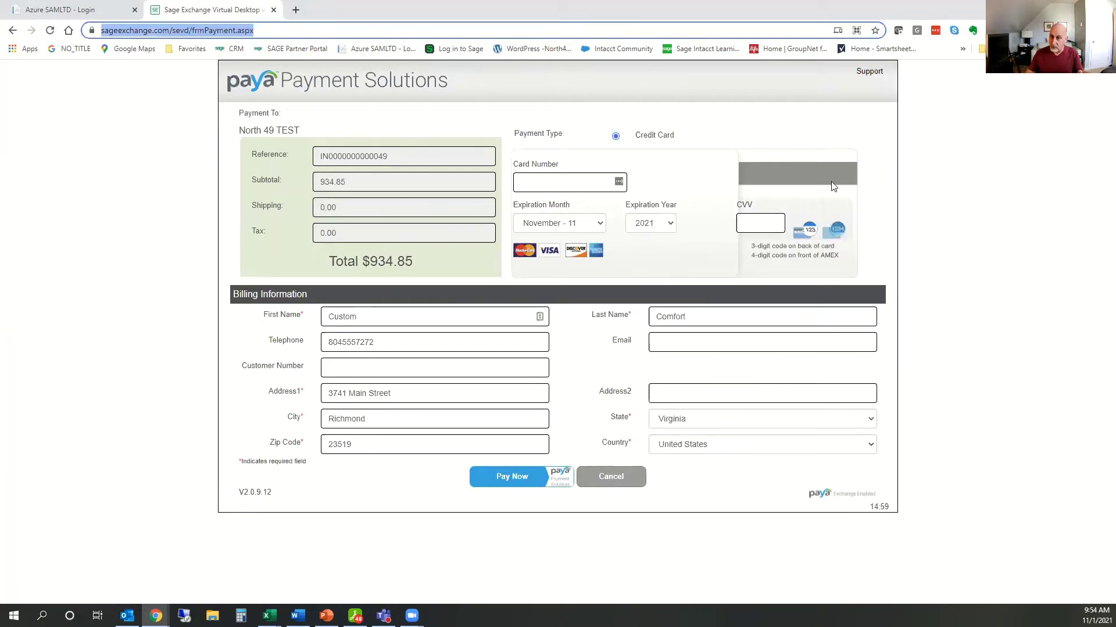
click(701, 98)
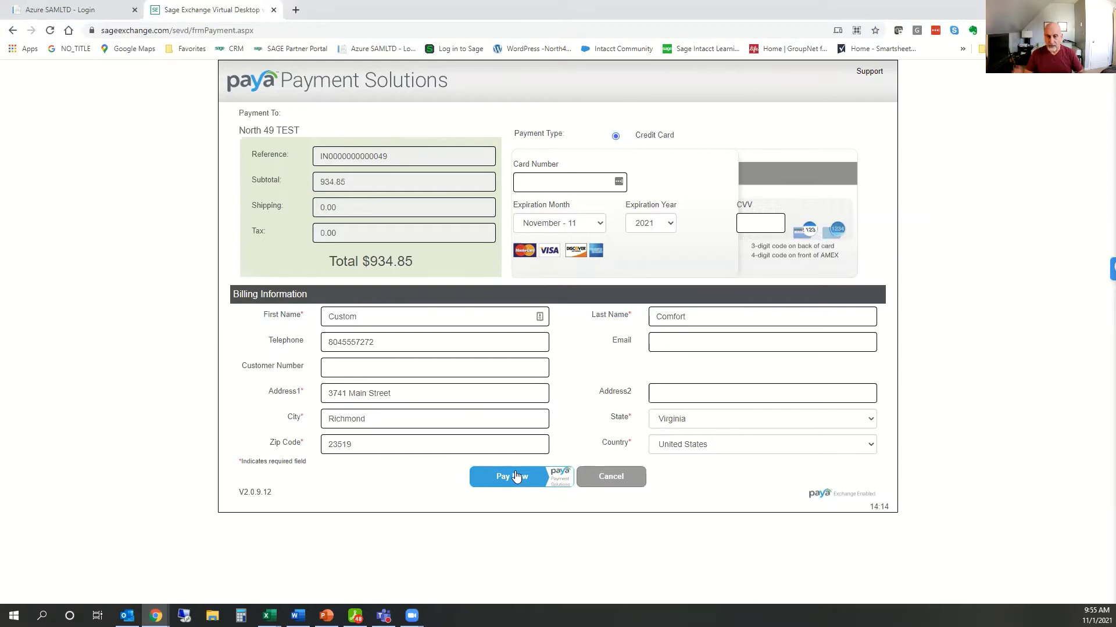
click(617, 478)
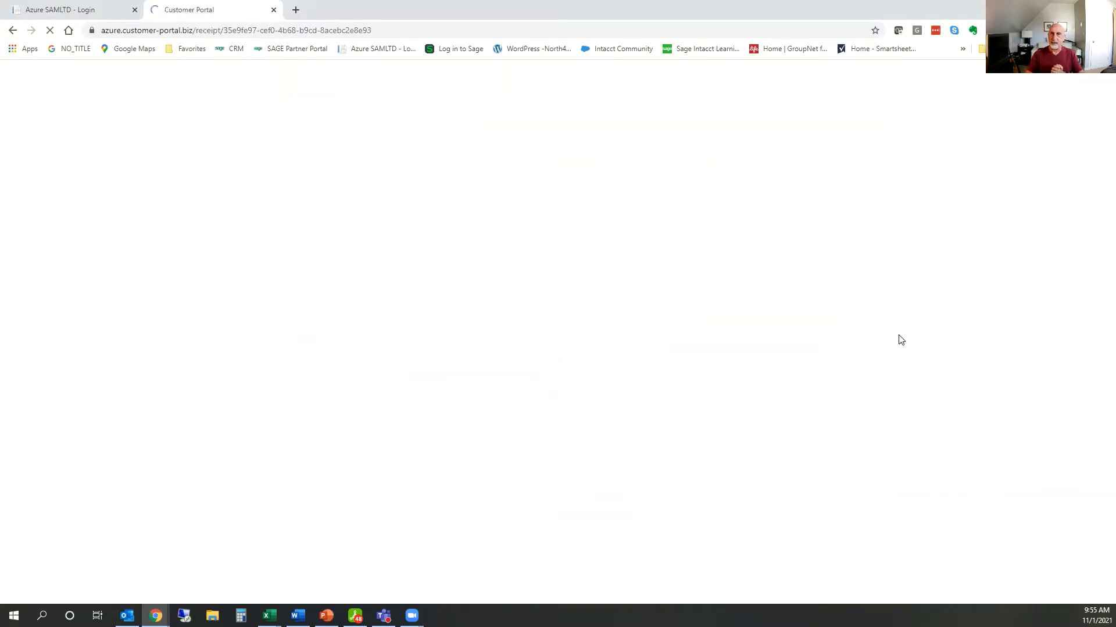
- Close the leftover payment tab and check the language choices, leaving EN selected
click(274, 10)
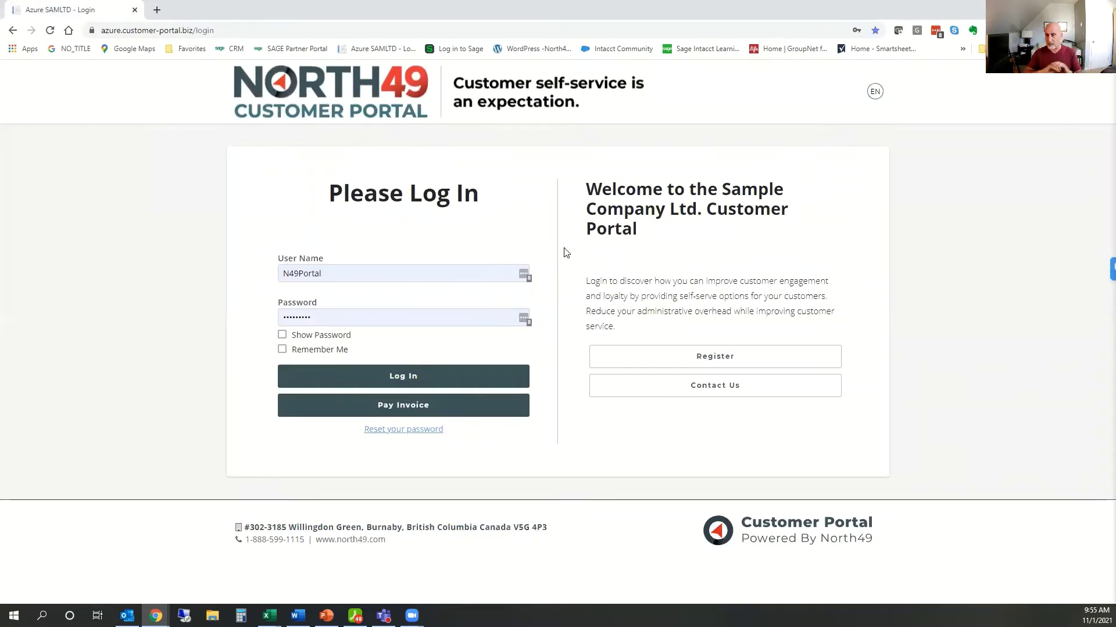
click(819, 366)
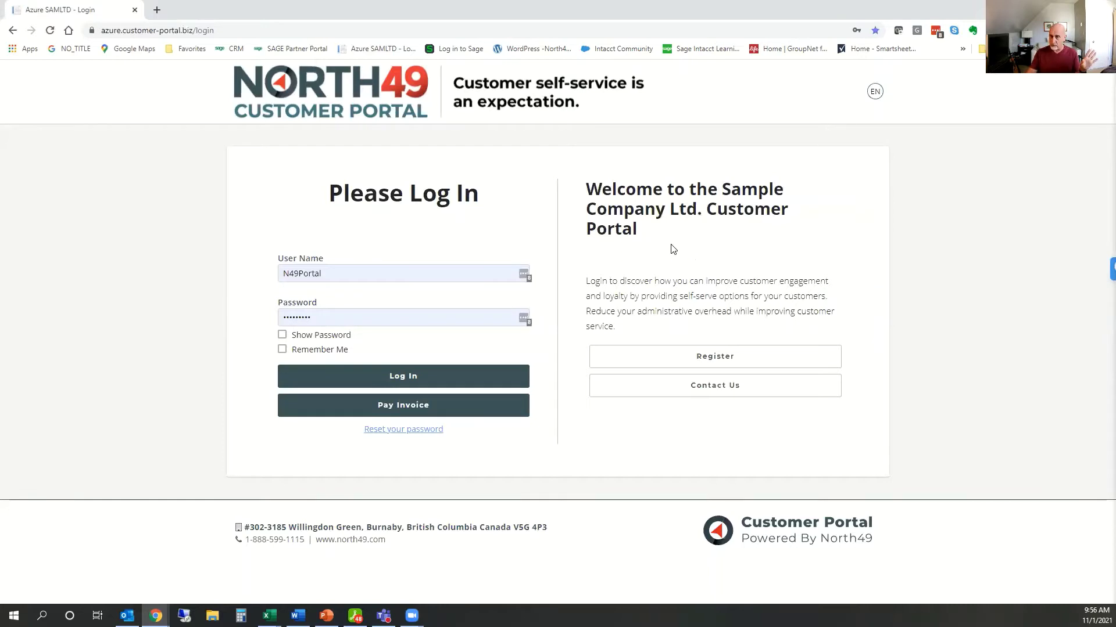
click(872, 94)
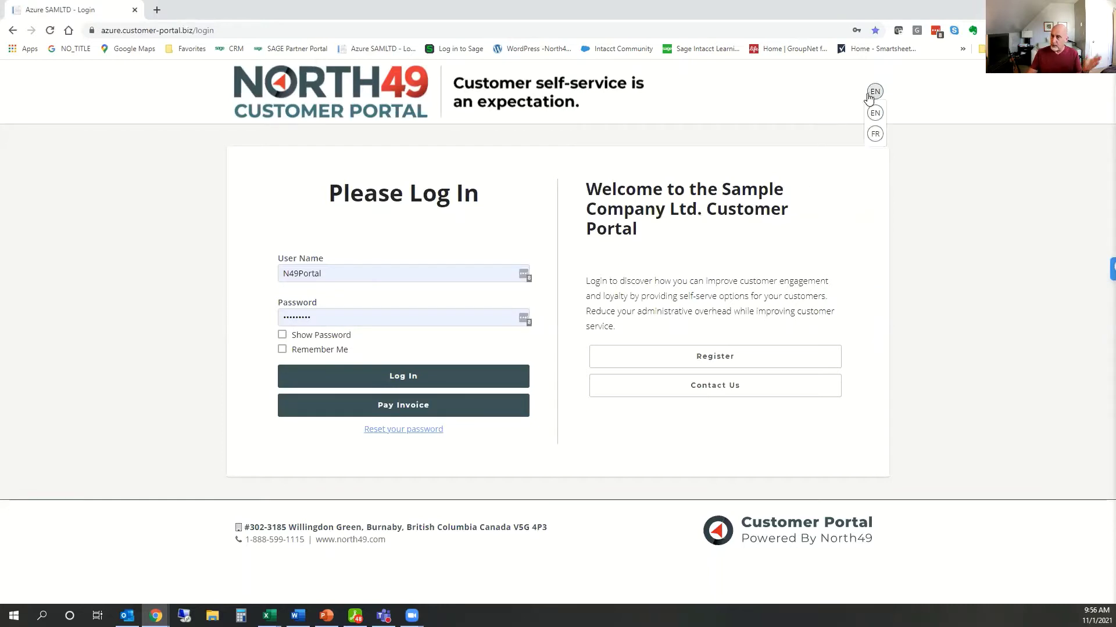
click(823, 137)
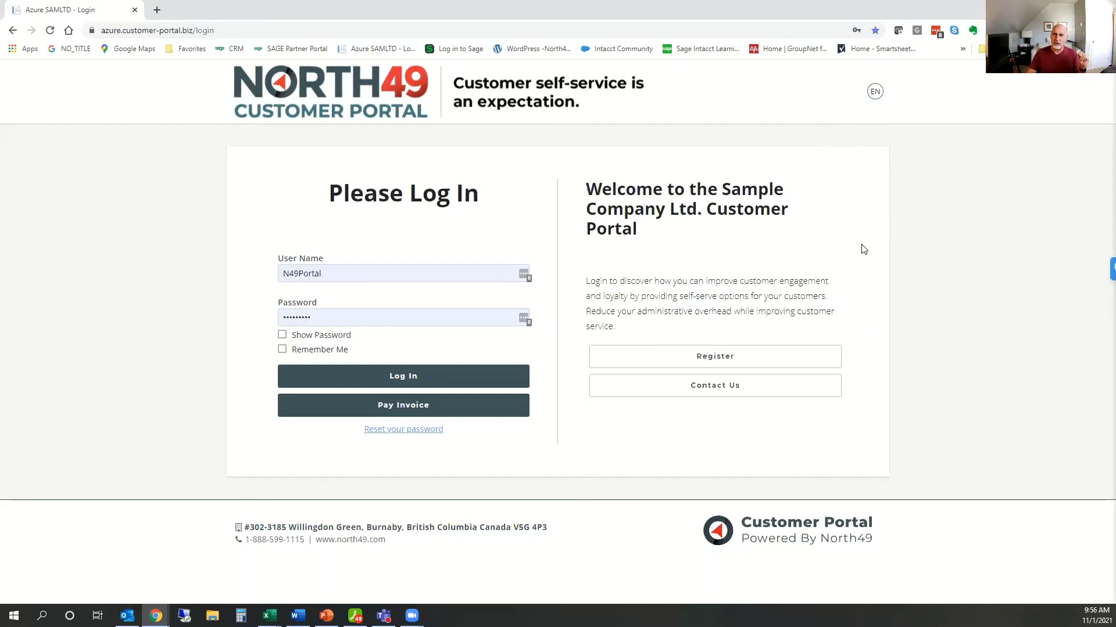
- Highlight the login page's welcome text and footer, then bring up the Register form
drag(605, 188, 674, 250)
click(601, 282)
triple_click(659, 304)
shift+click(672, 313)
click(728, 299)
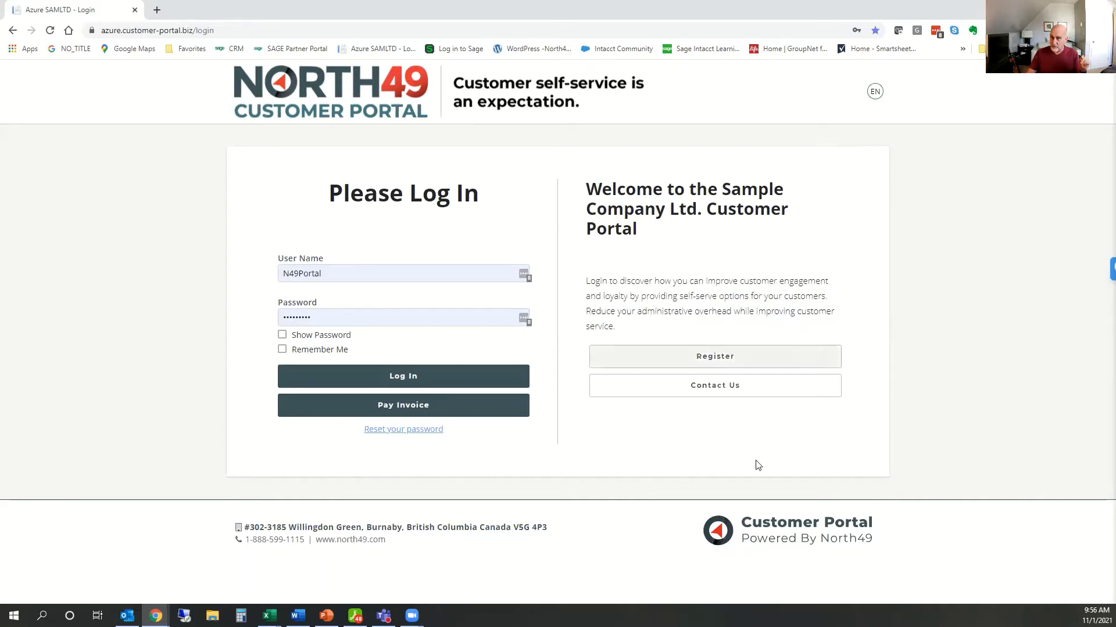
drag(238, 527, 404, 549)
click(404, 550)
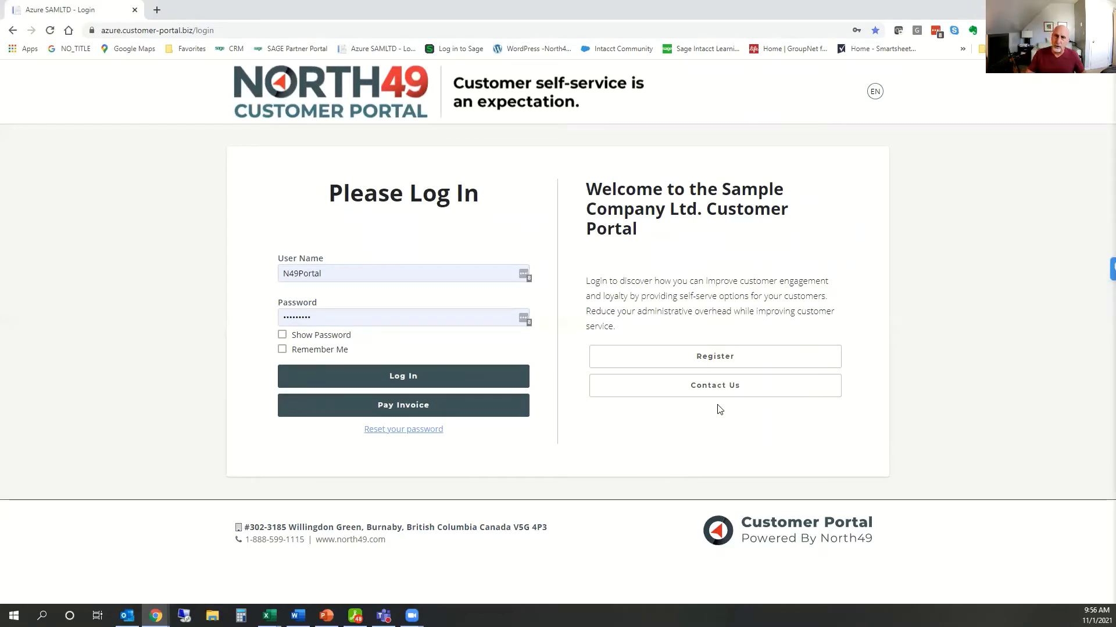
click(715, 369)
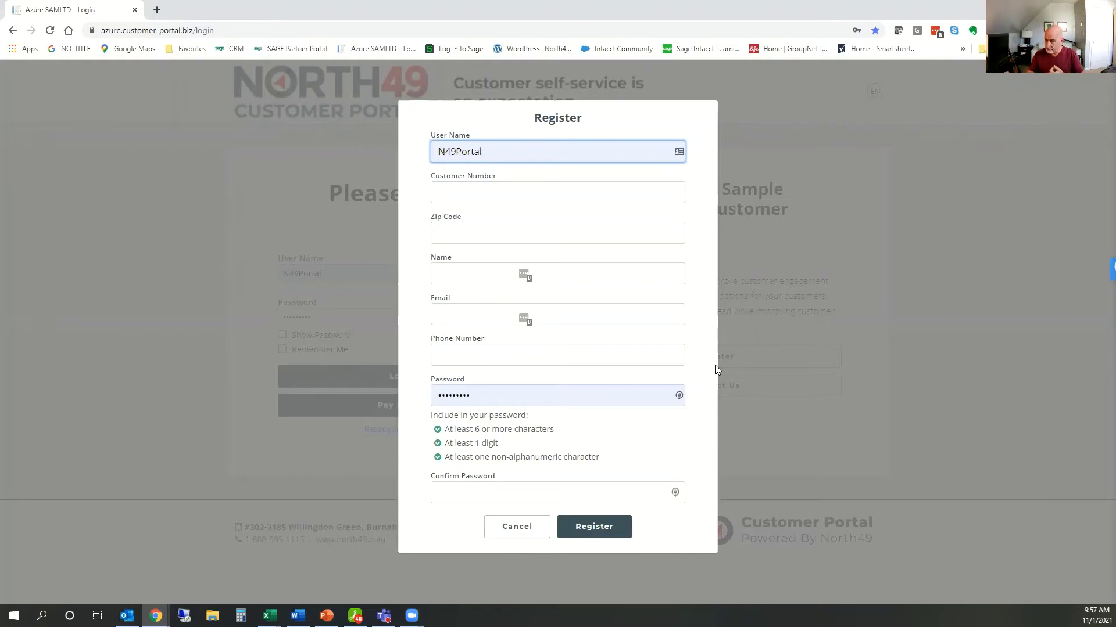
- Cancel the Register form for user N49Portal without creating the account
click(470, 221)
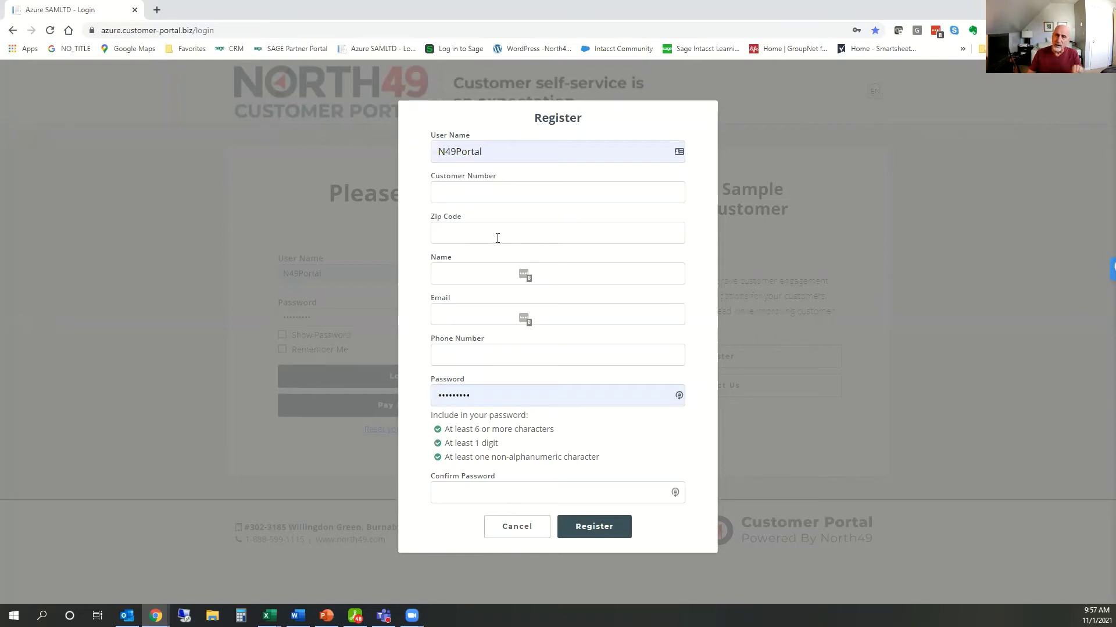
click(514, 531)
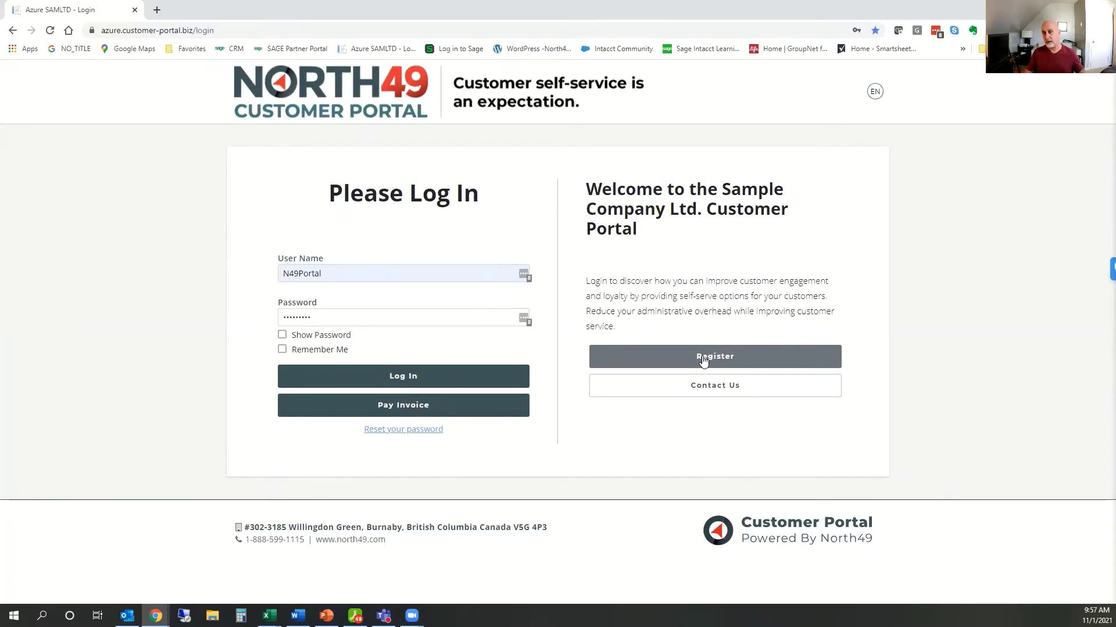
- After a failed login, sign in using a saved autofill login
click(405, 380)
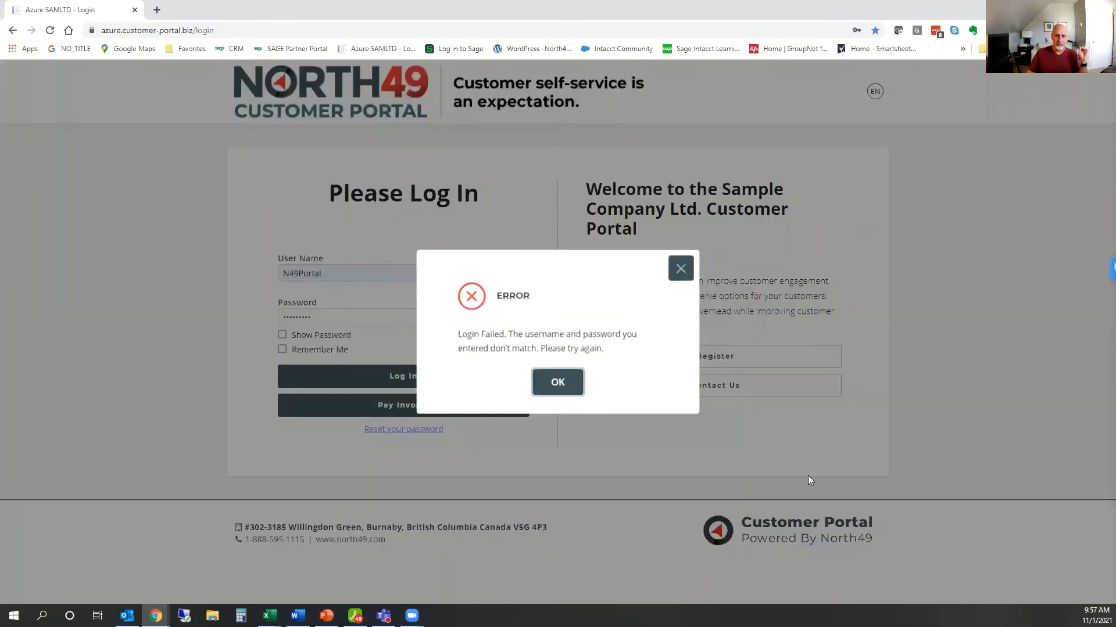
click(680, 267)
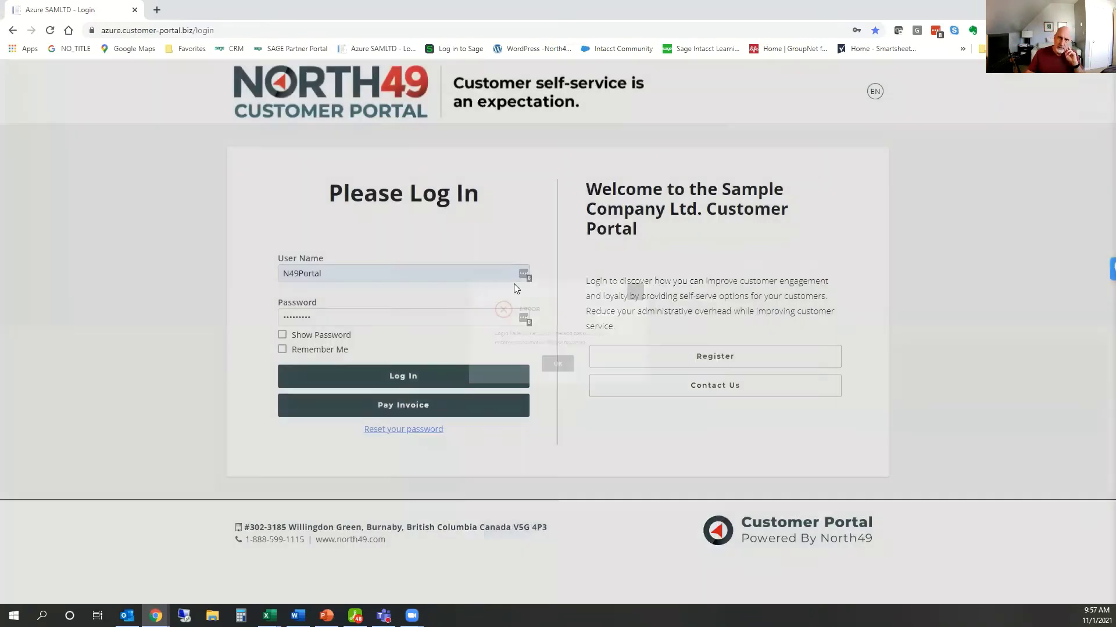
click(465, 273)
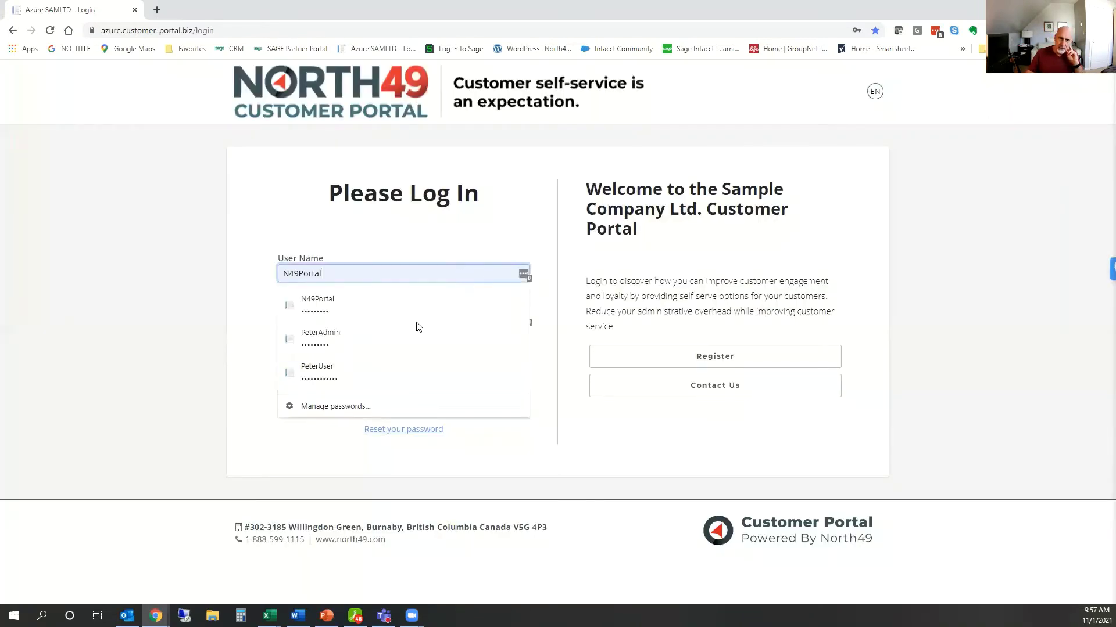
click(380, 301)
click(409, 378)
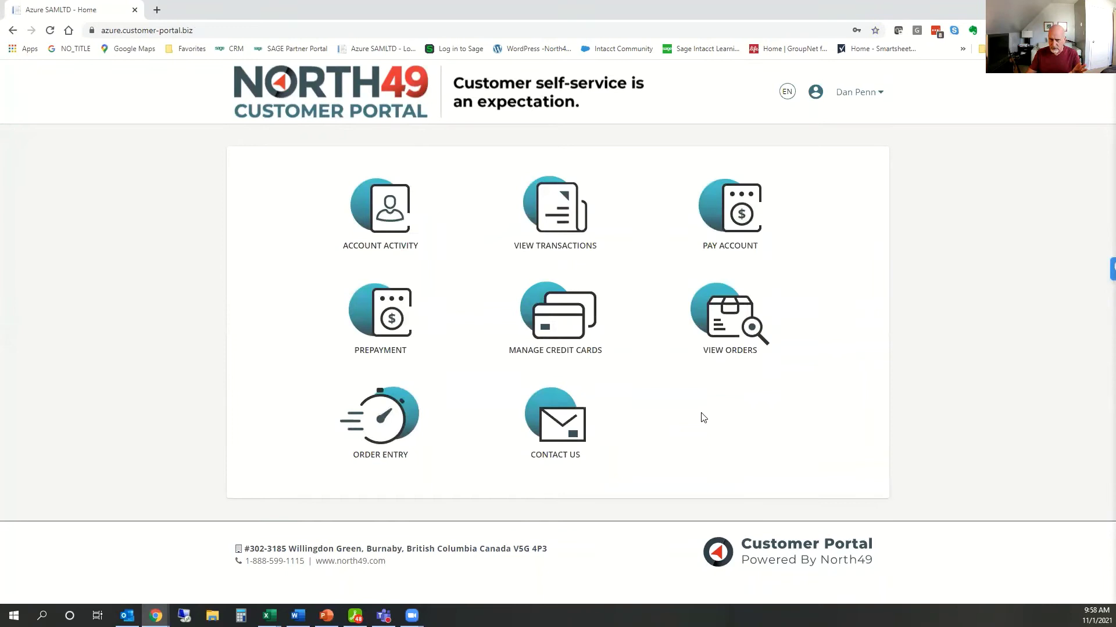
- Look over the Account Activity summary, then list all ten transactions in View Transactions
click(384, 202)
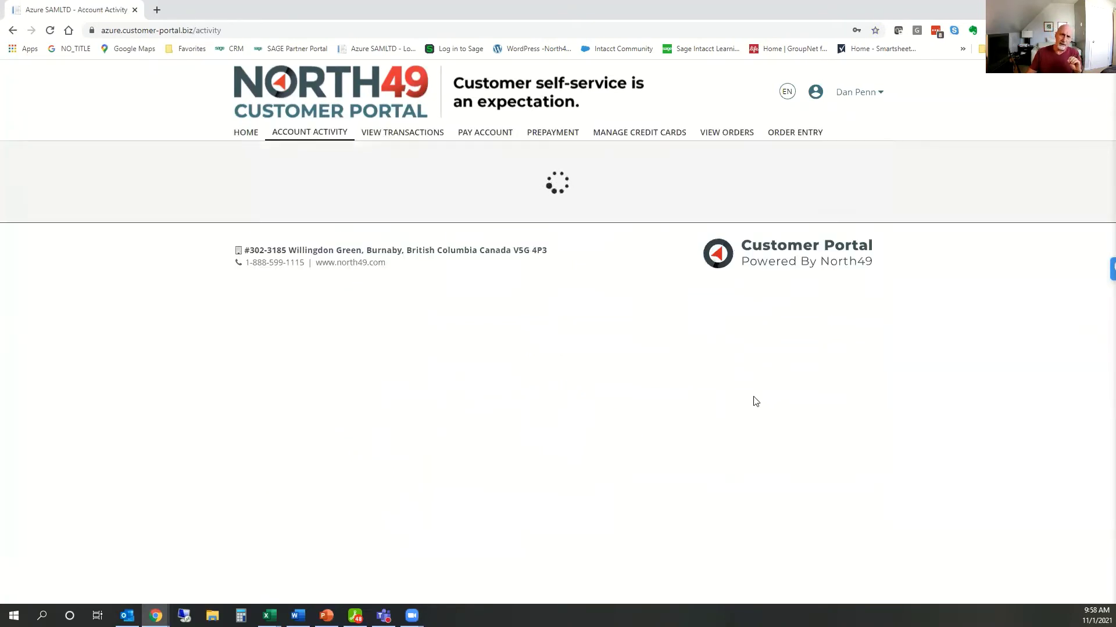
scroll(988, 381, down, 1)
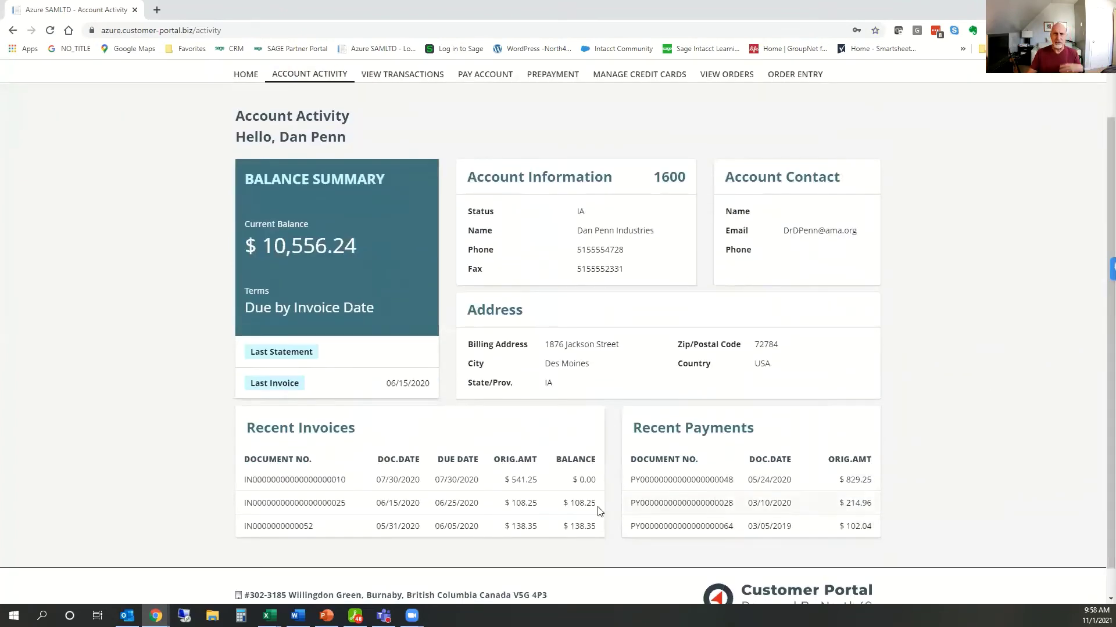
scroll(559, 407, up, 1)
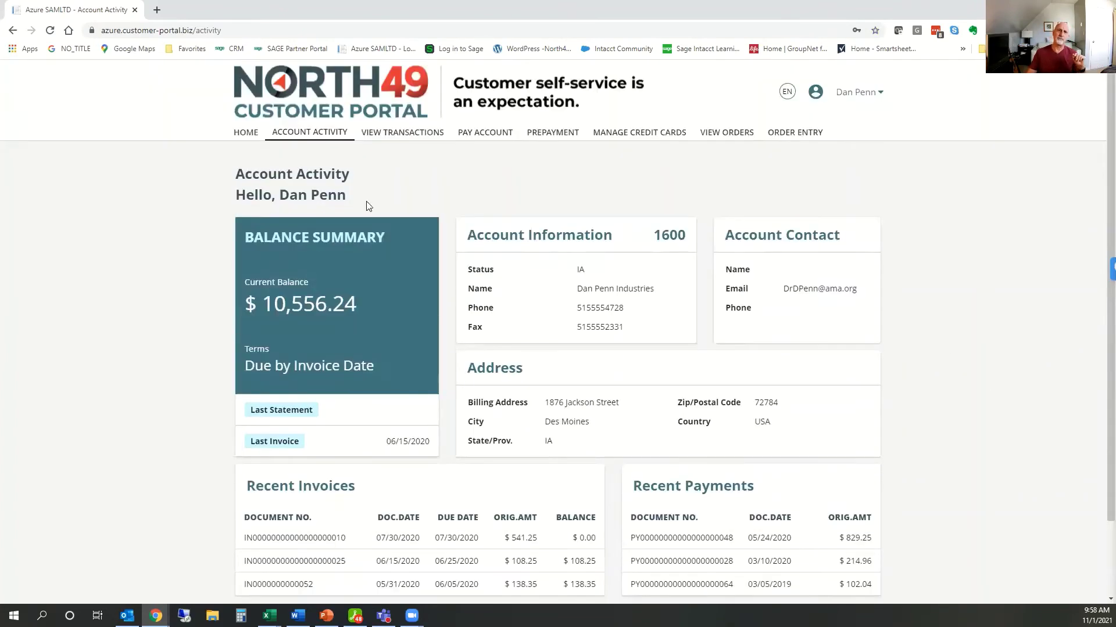
click(397, 133)
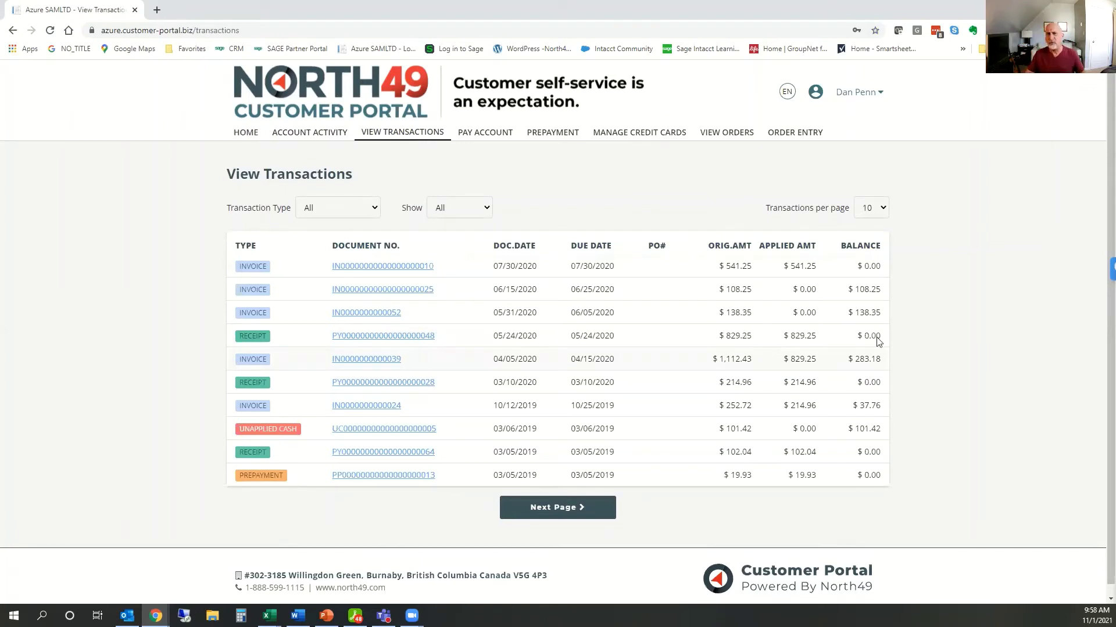
click(374, 210)
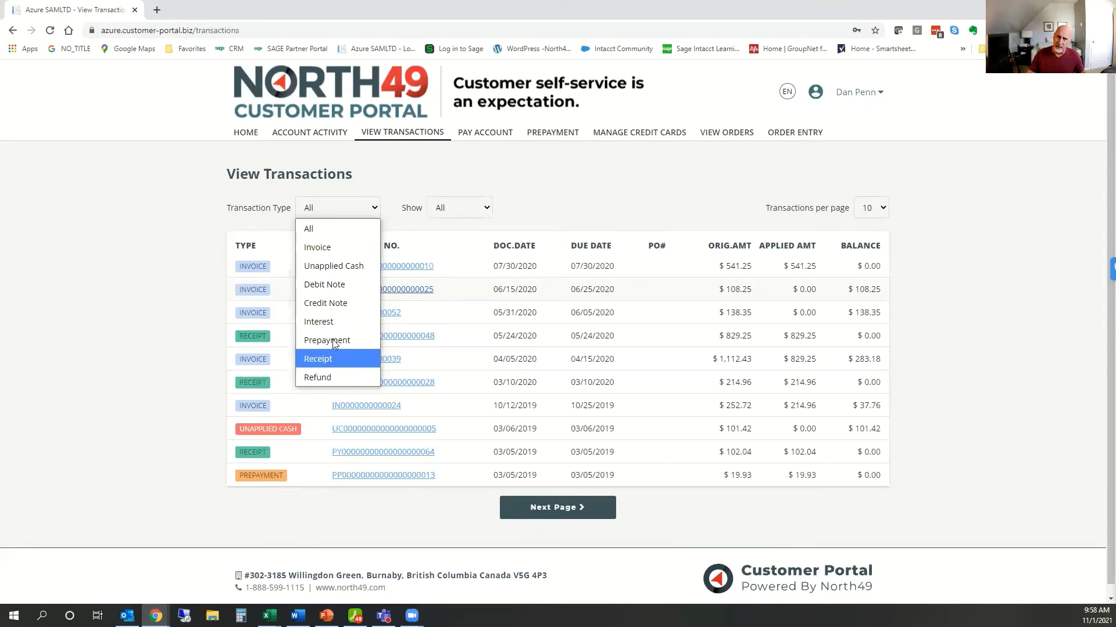
click(367, 185)
click(483, 208)
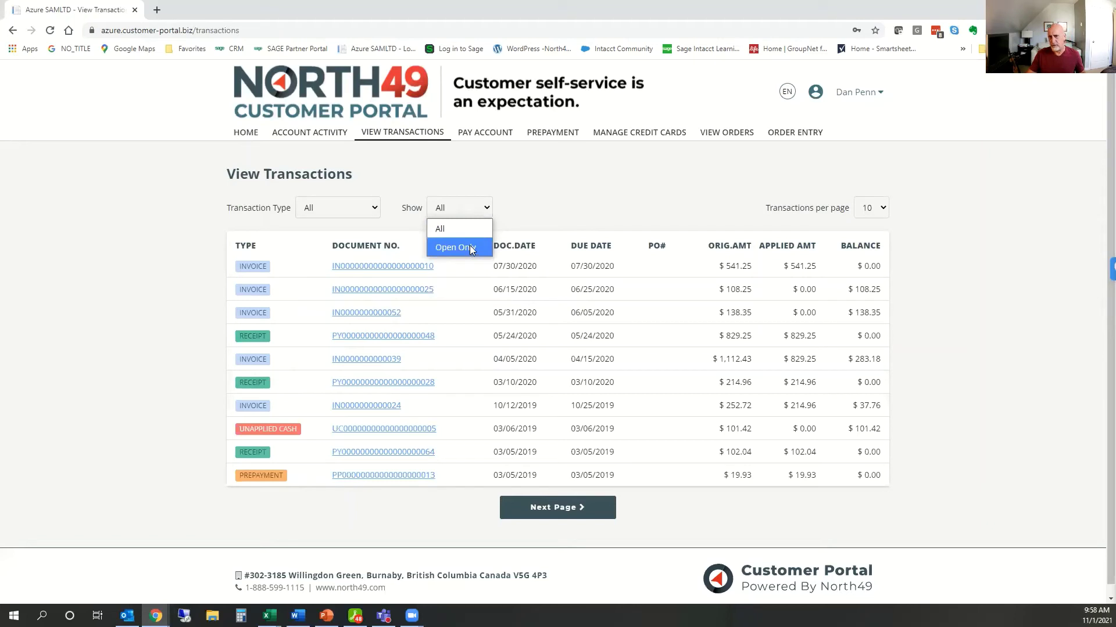
click(442, 229)
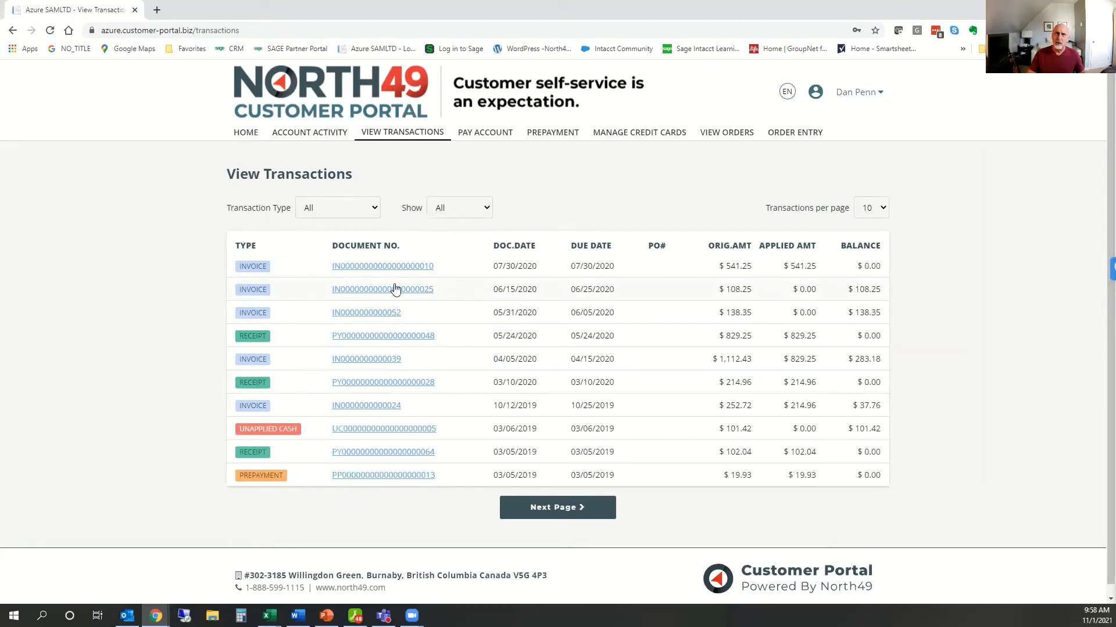
click(378, 407)
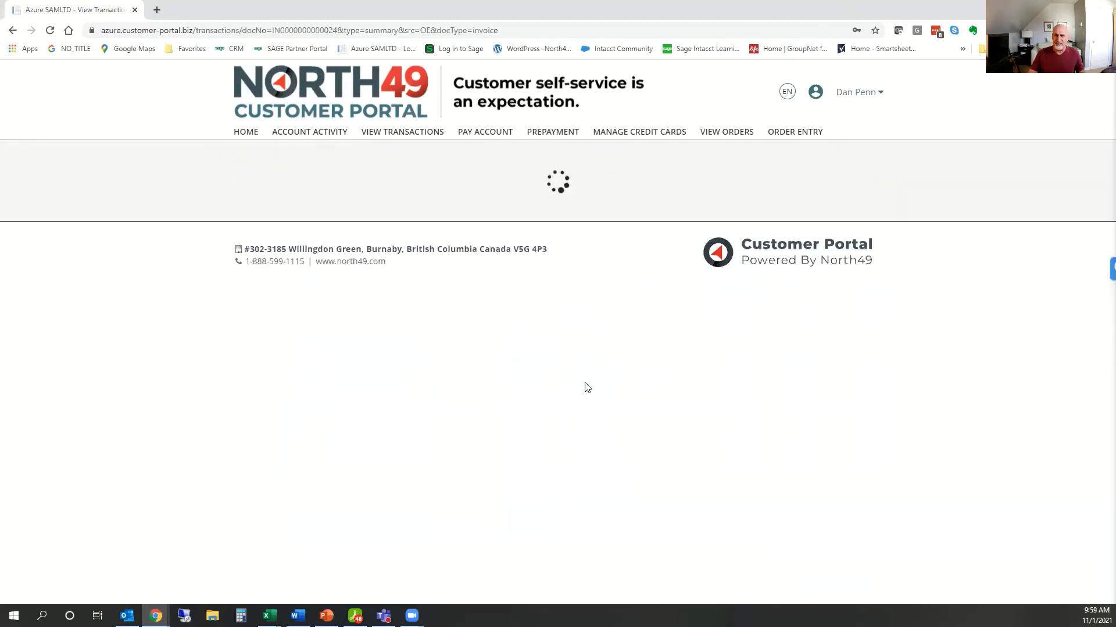
scroll(744, 409, down, 2)
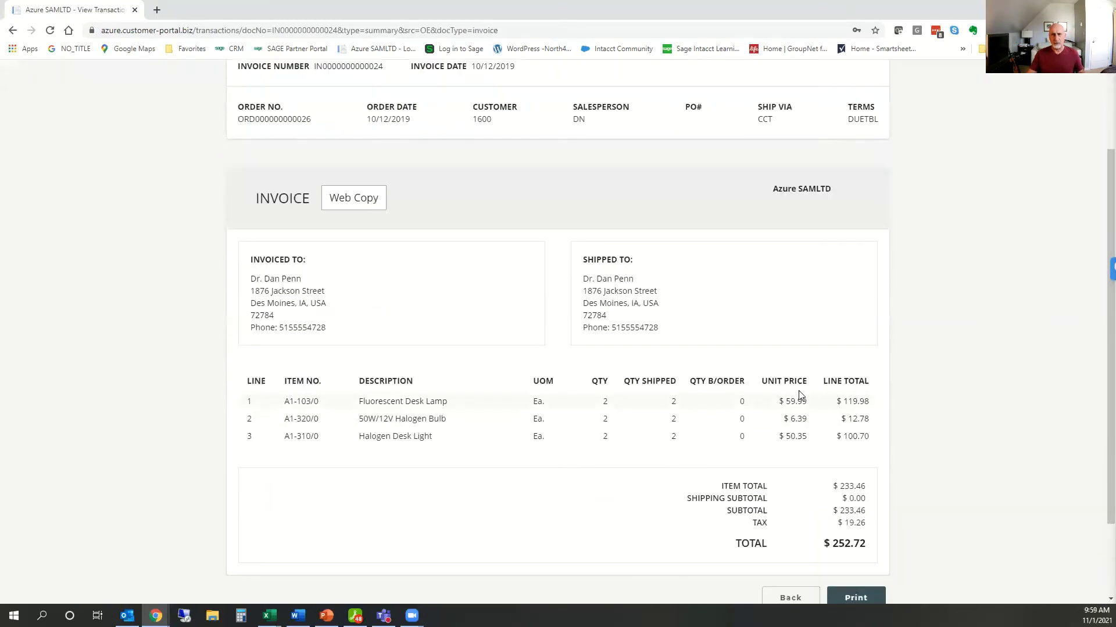
scroll(871, 407, down, 2)
scroll(906, 465, up, 2)
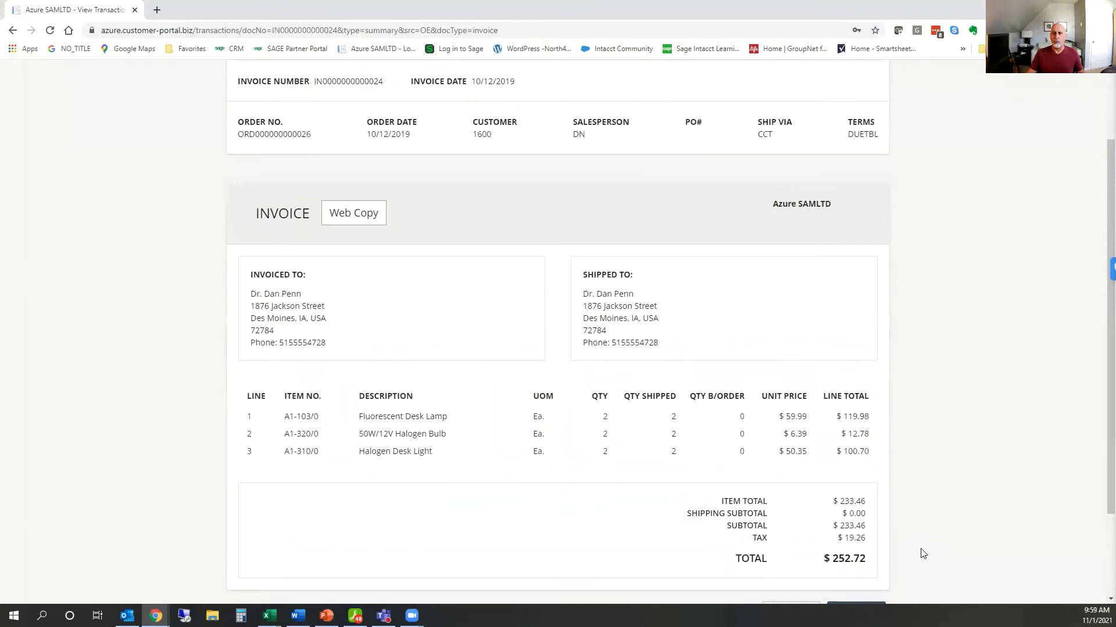
scroll(923, 553, down, 1)
click(866, 555)
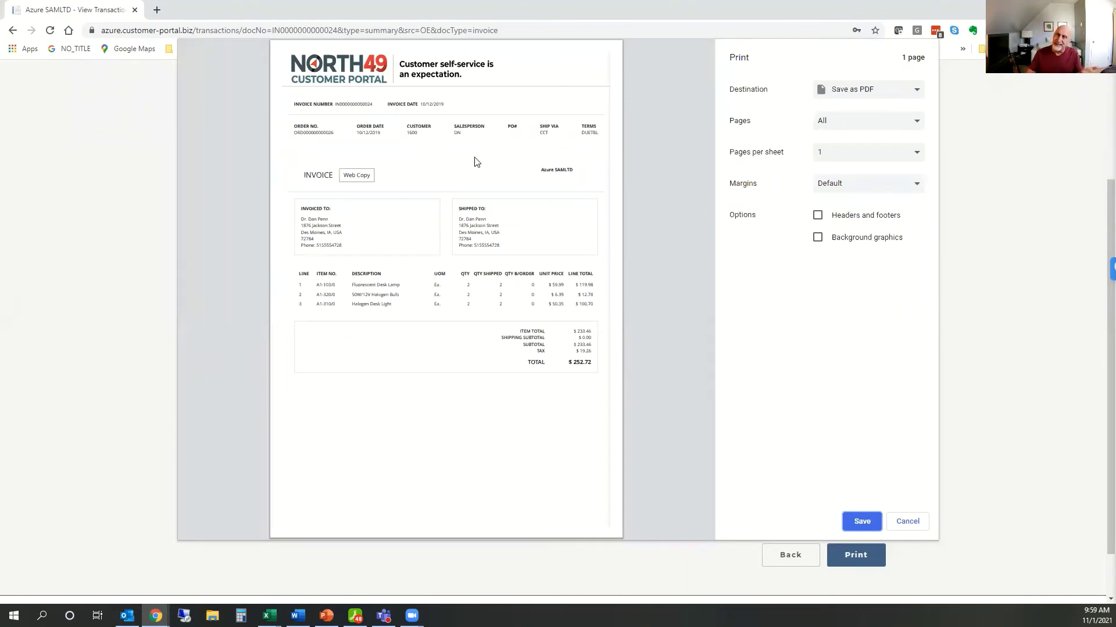
click(907, 521)
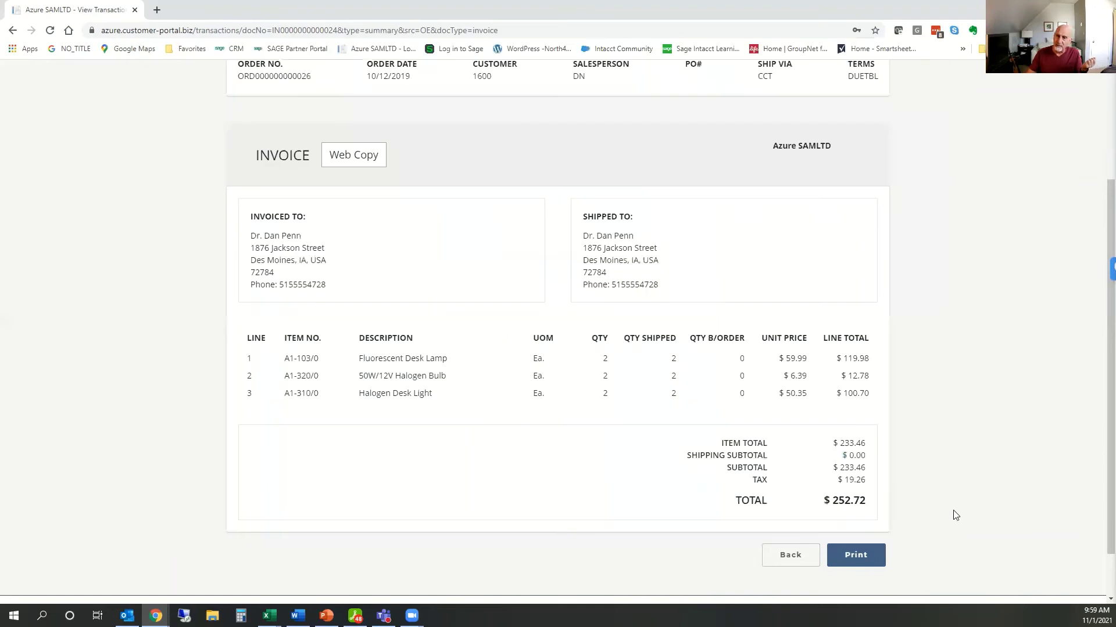
click(790, 562)
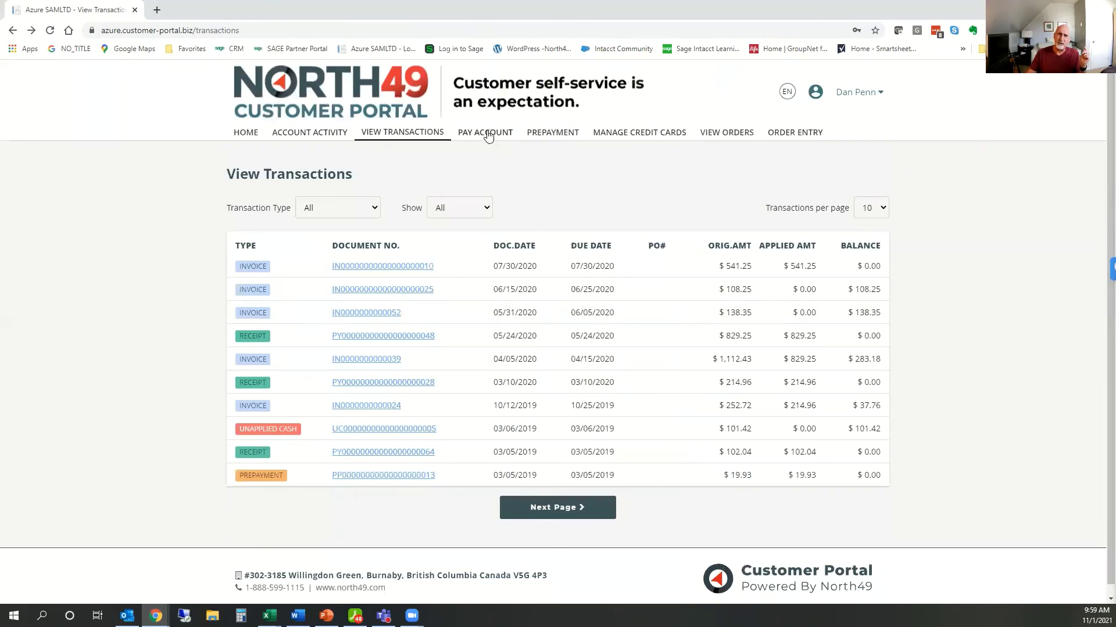
- On Pay Account, mark invoice TR-INV-010.1's $10,090.12 balance for full payment
click(488, 136)
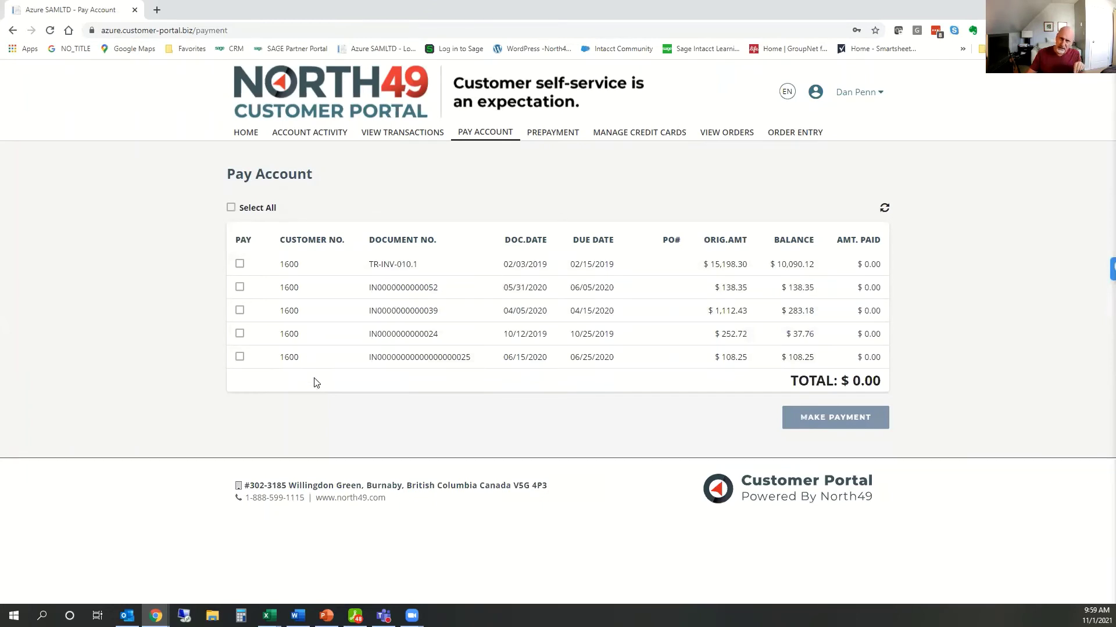
click(397, 267)
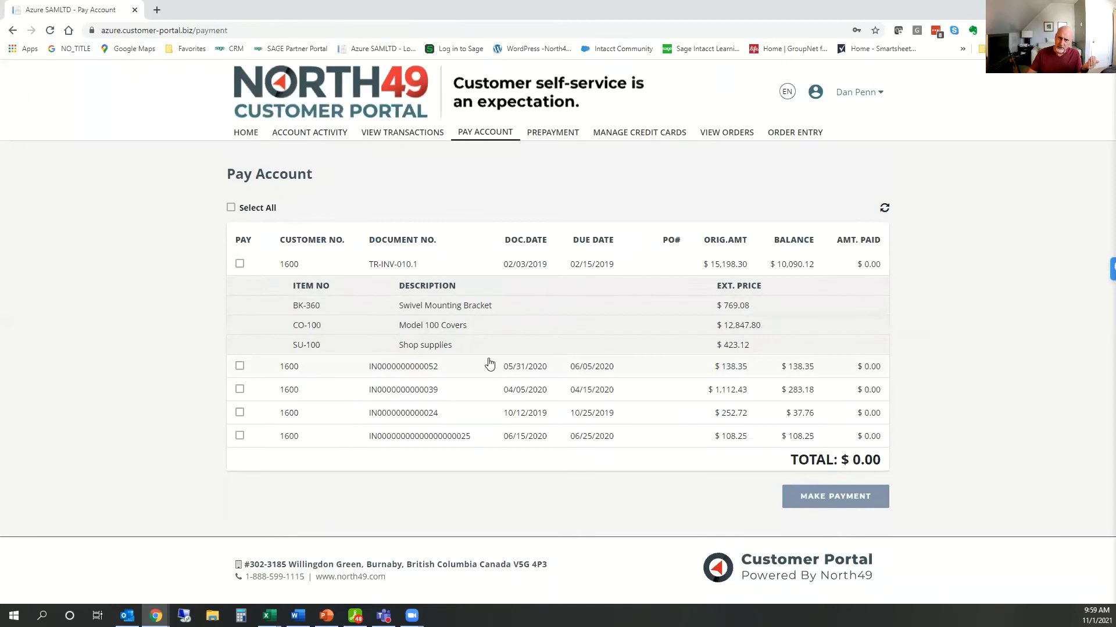
click(404, 268)
click(240, 264)
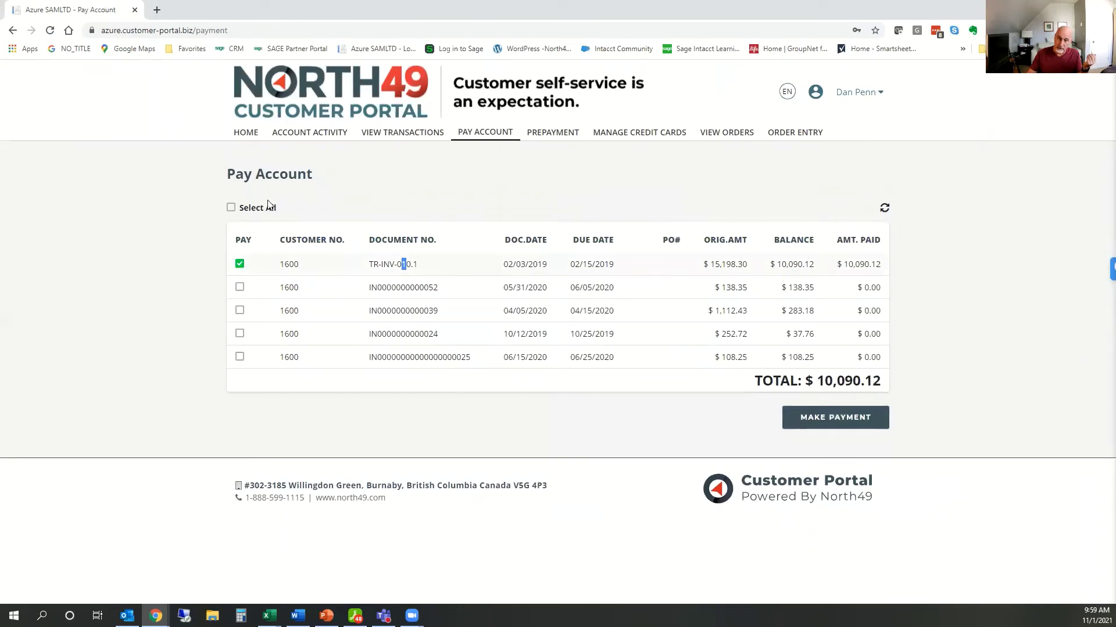
- Pay by Check/ACH instead of a new card, totalling $10,105.12 with the $15.00 surcharge
click(848, 418)
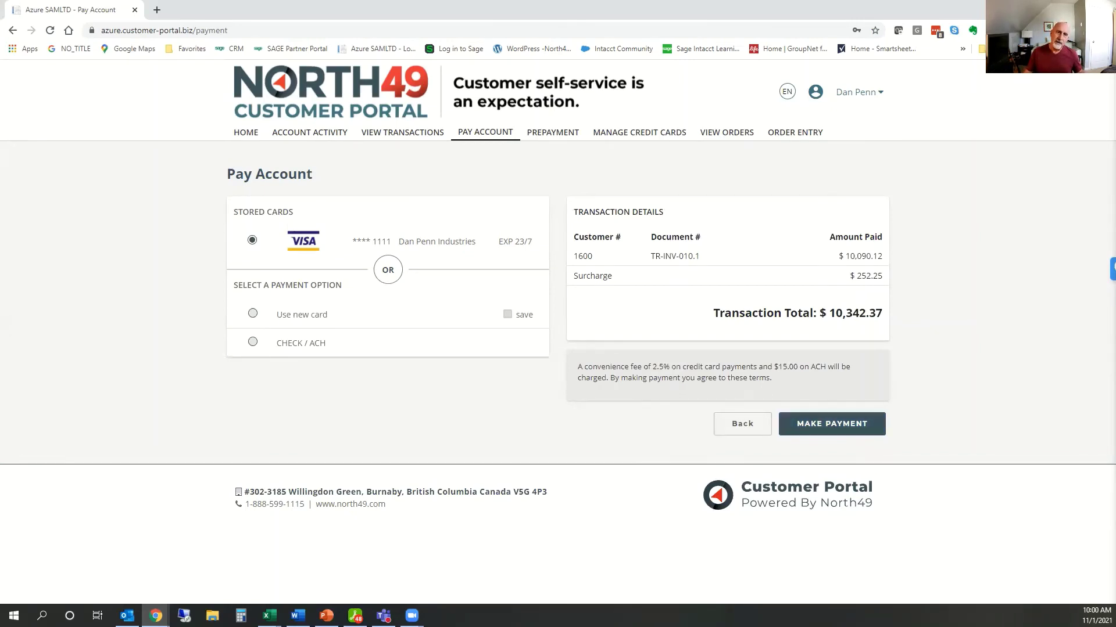
click(253, 314)
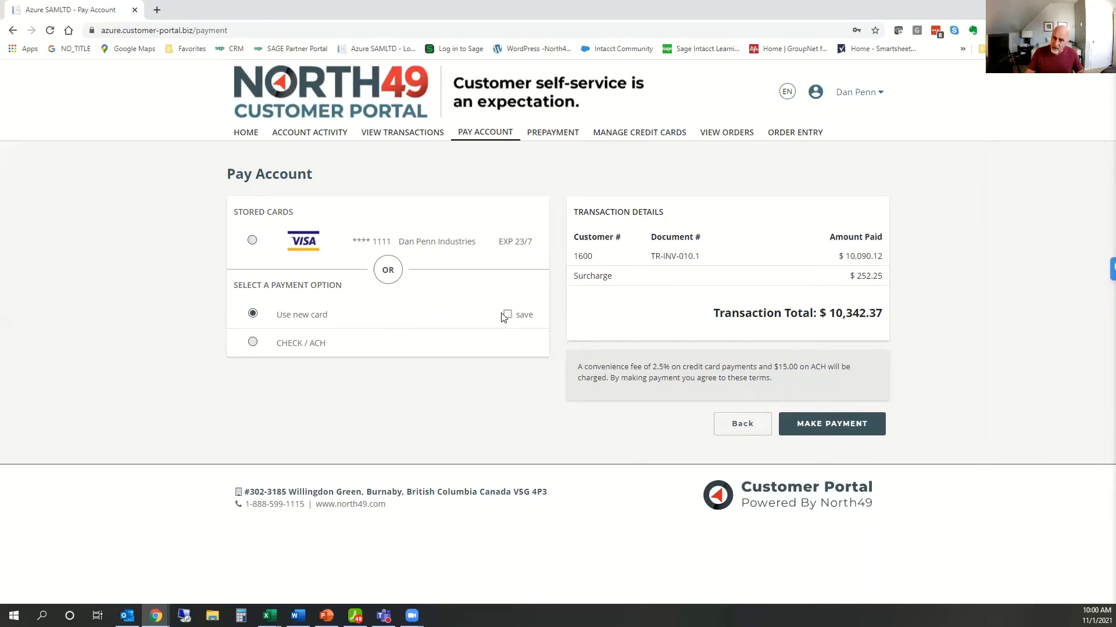
click(835, 429)
click(253, 343)
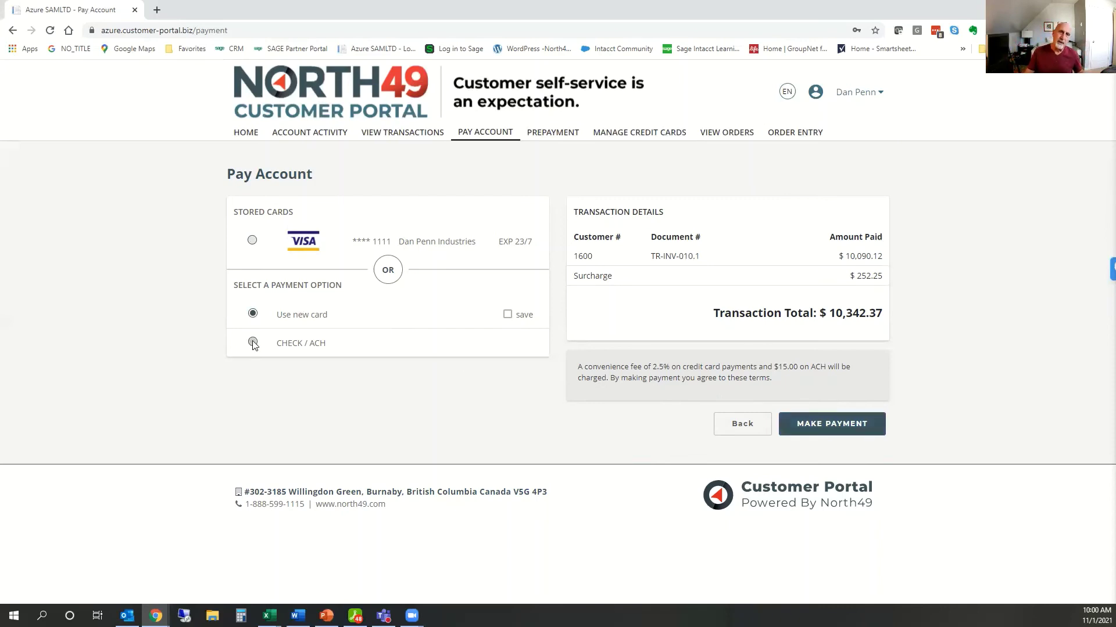
click(817, 426)
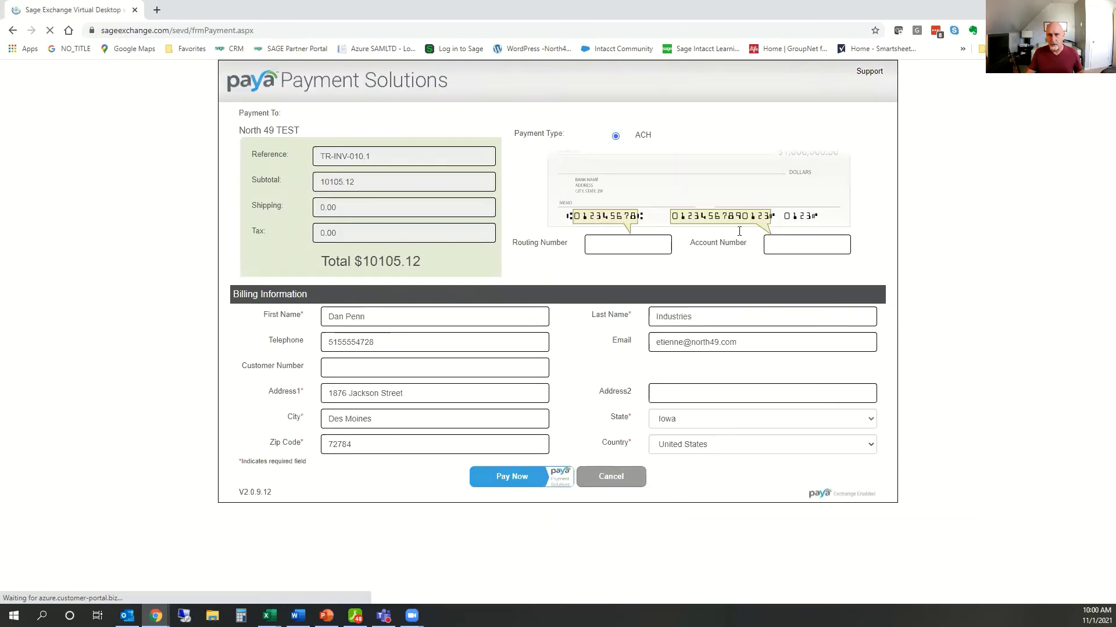
- Cancel the Paya ACH payment for TR-INV-010.1 ($10105.12) without paying
click(607, 482)
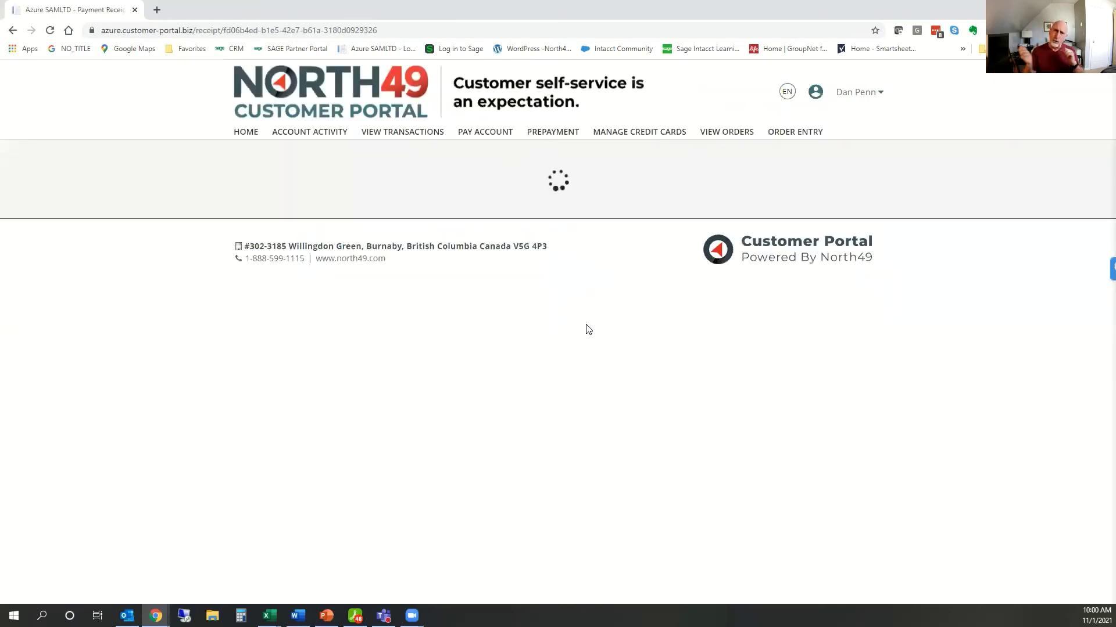
- List the customer's orders by Items, then switch the View By back to Orders
click(726, 135)
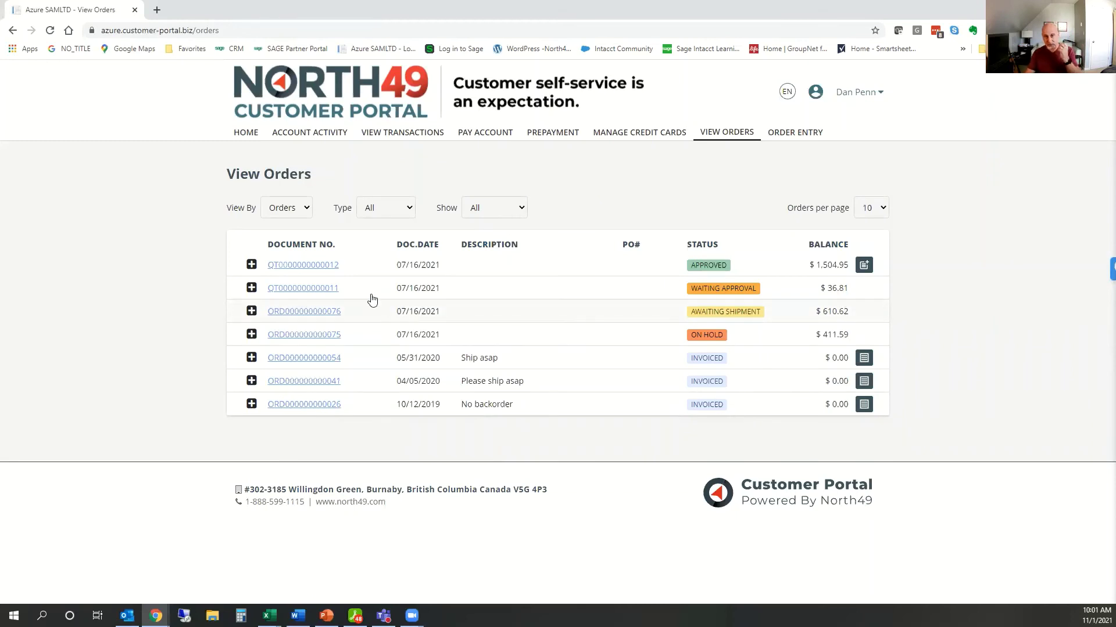
click(304, 219)
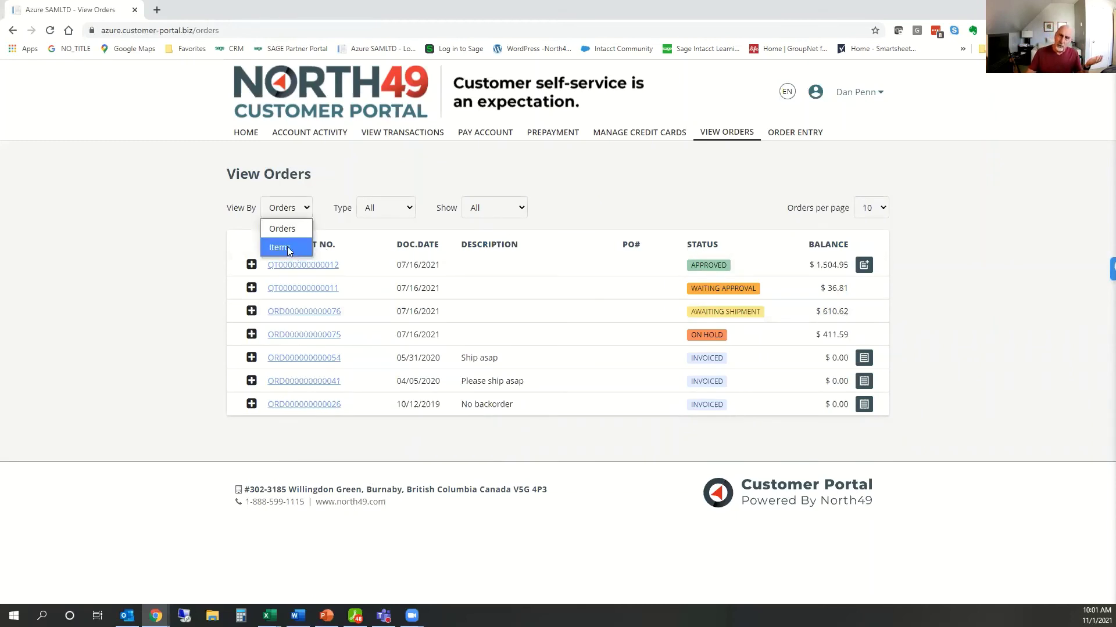
click(288, 250)
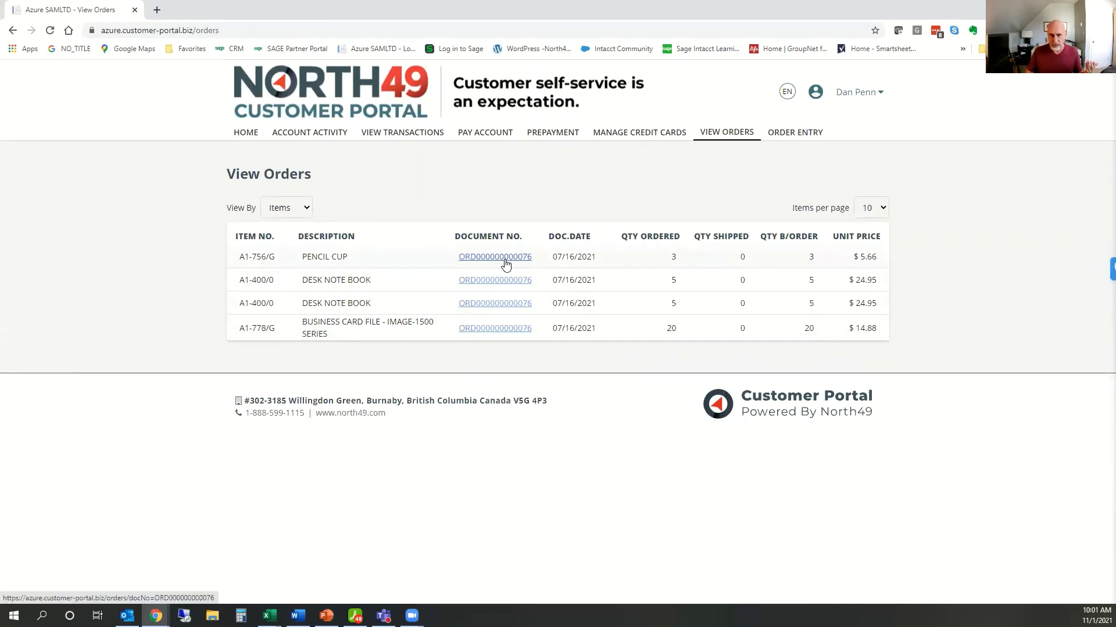
click(301, 211)
click(291, 228)
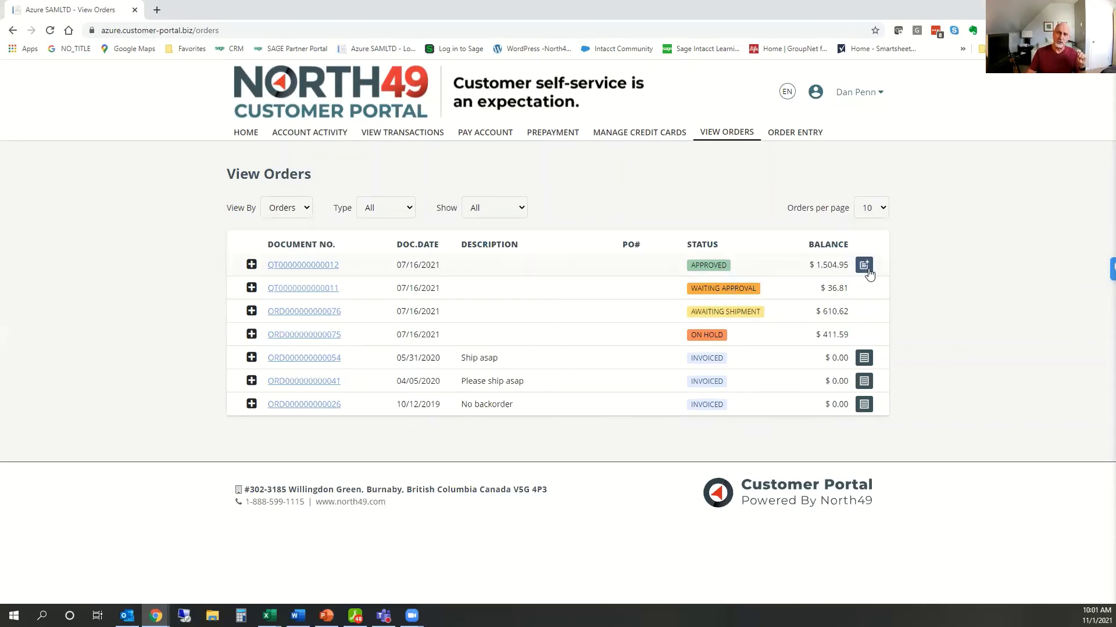
click(803, 137)
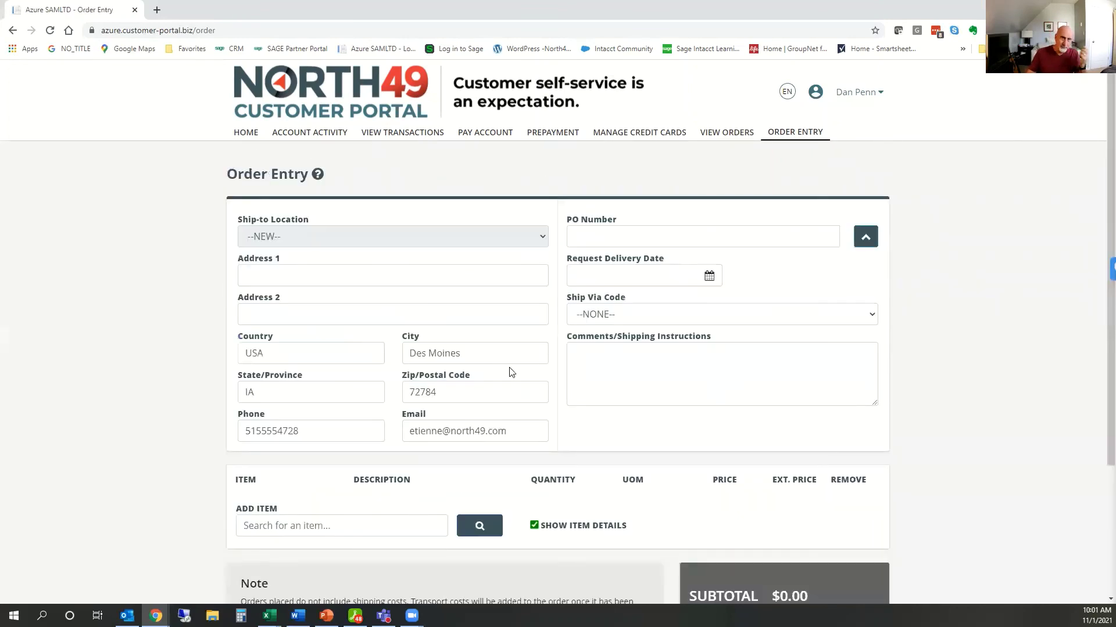
- Search 'ca' and add one A1-900/G Calculator at $14.99 to the new order, then head Home
scroll(510, 372, down, 2)
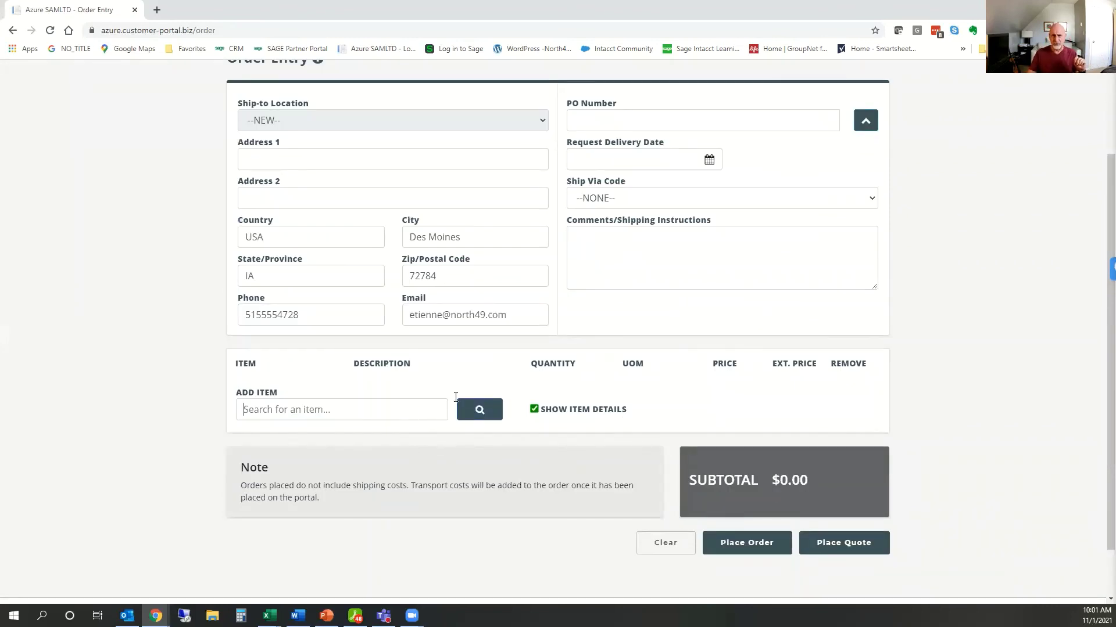
text(calc)
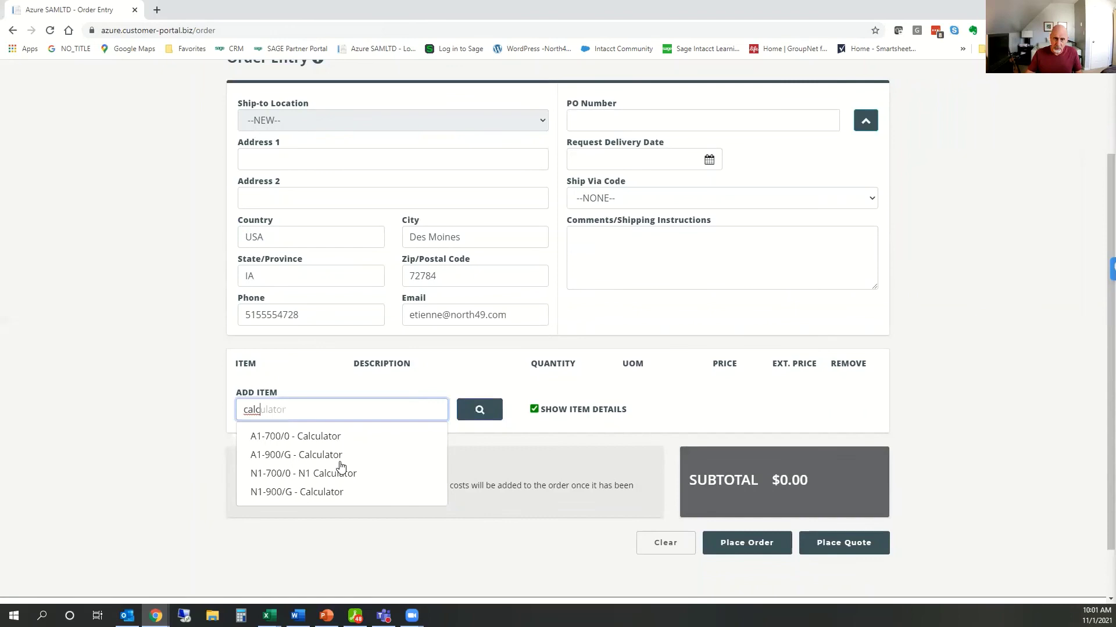
click(332, 456)
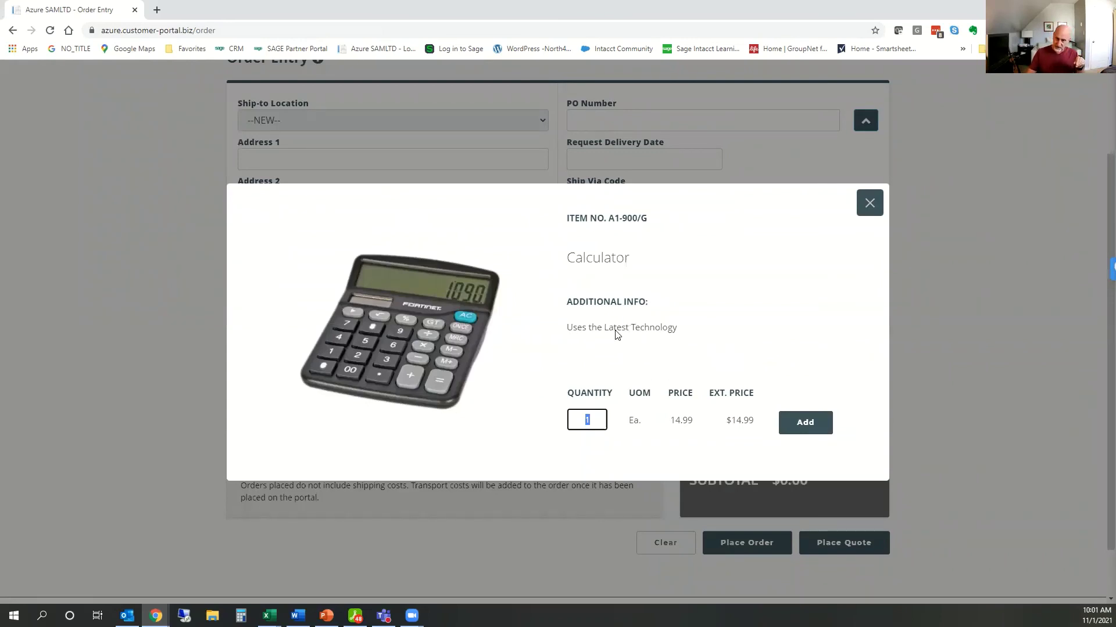
click(804, 422)
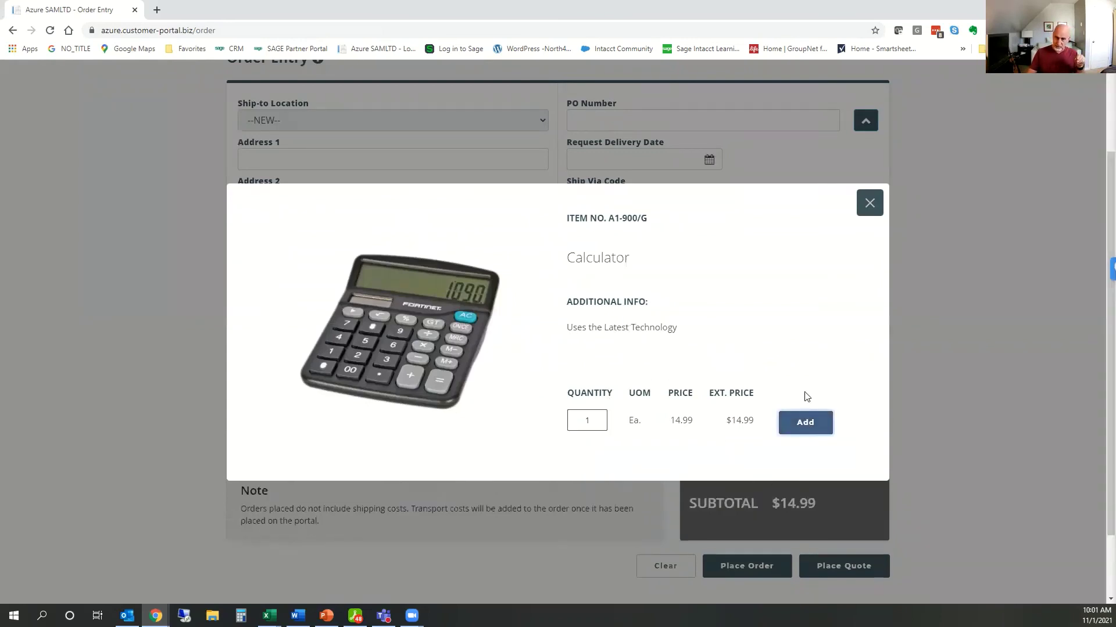
scroll(997, 272, down, 1)
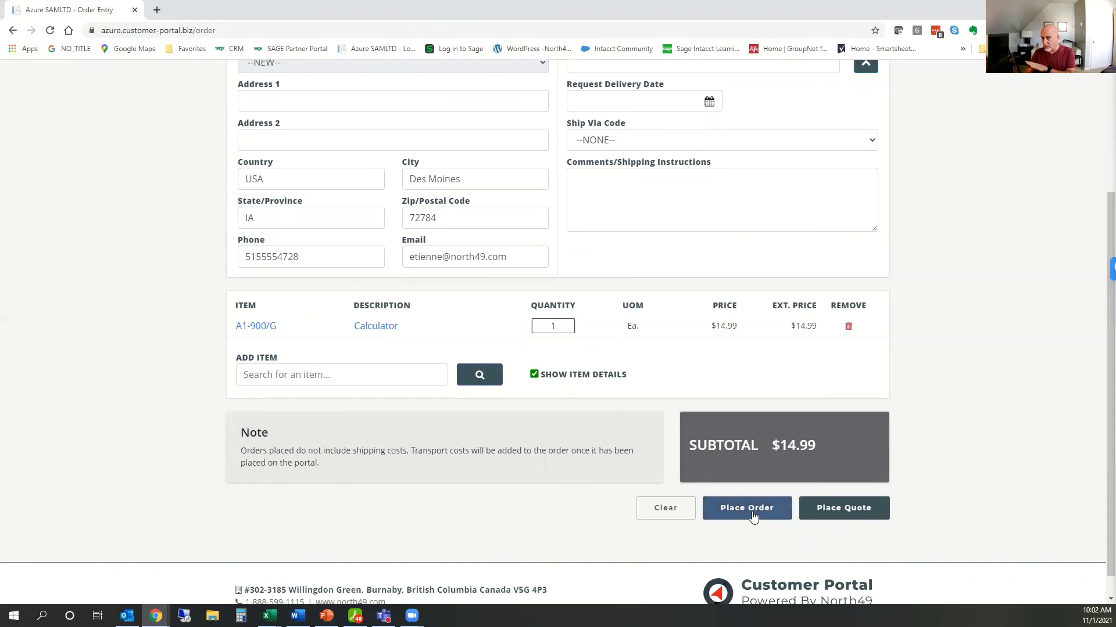
click(860, 506)
scroll(953, 419, up, 3)
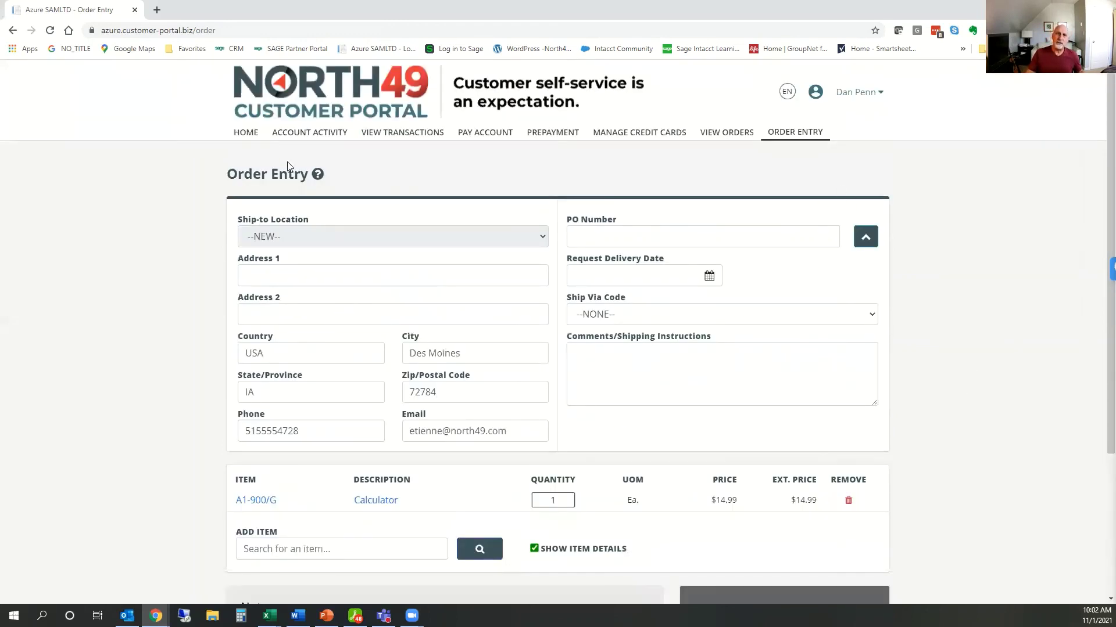
click(248, 133)
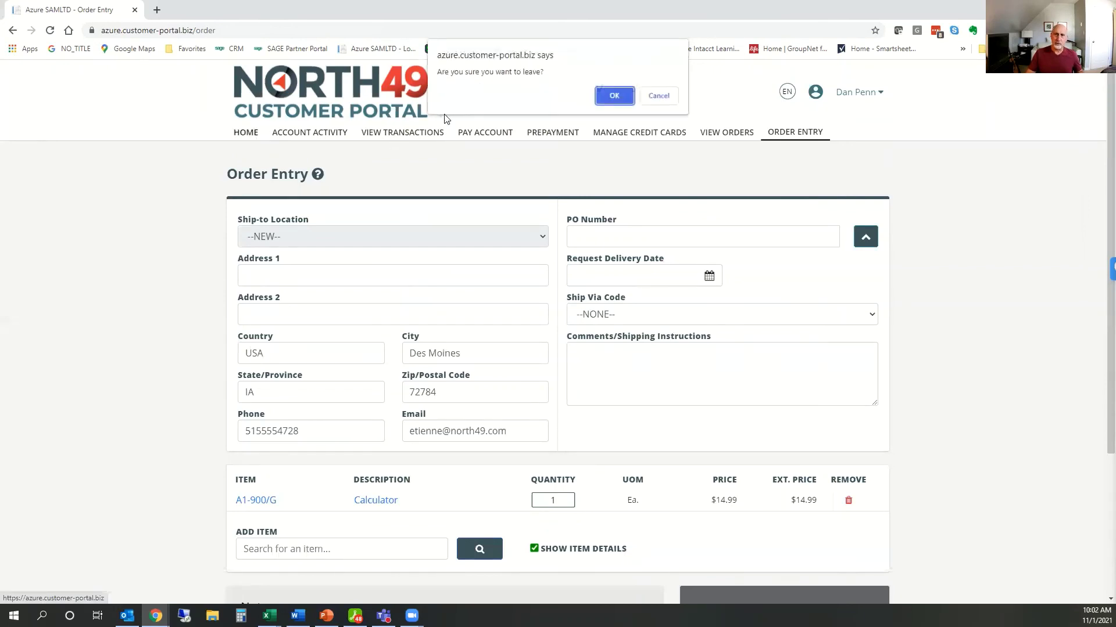
- Confirm abandoning the unsaved calculator order and switch to the closing North49 PowerPoint slide
click(614, 96)
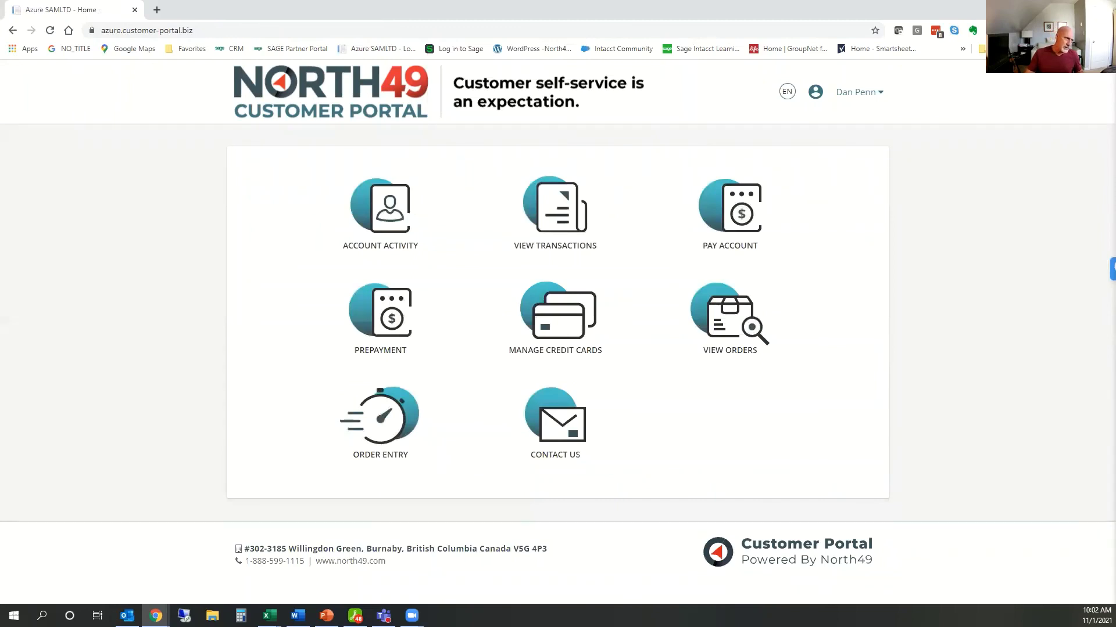
key(alt+Tab)
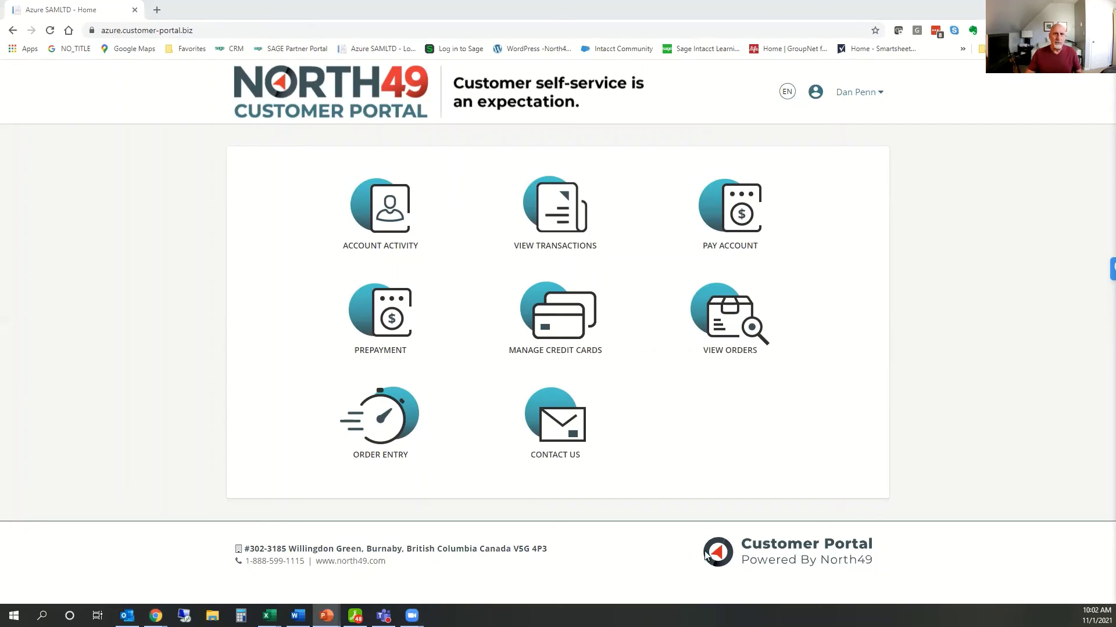
key(alt+Tab)
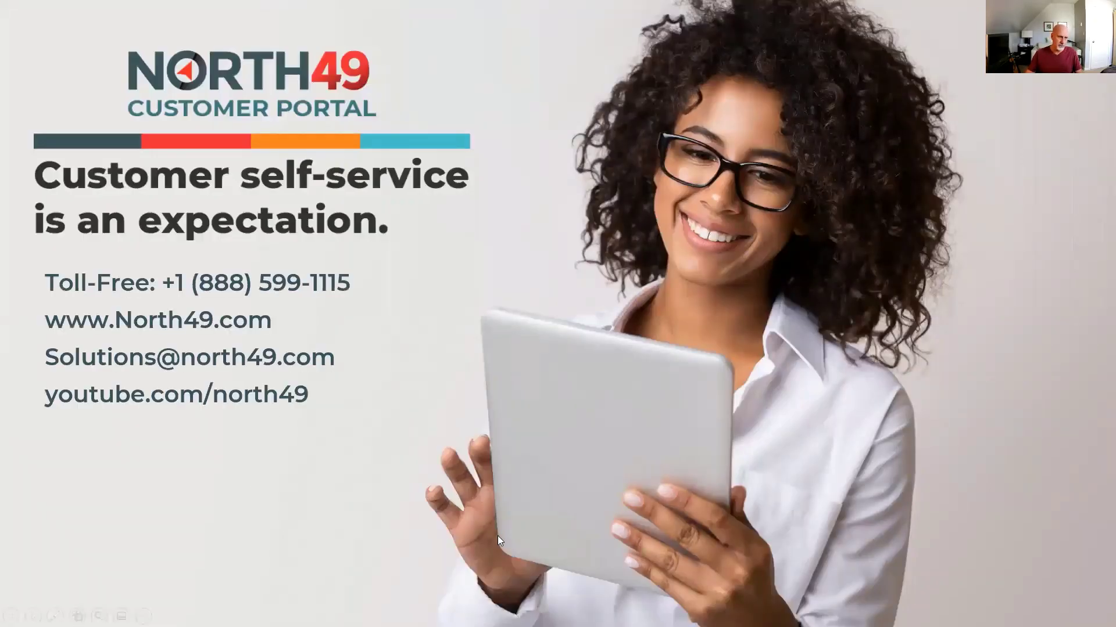